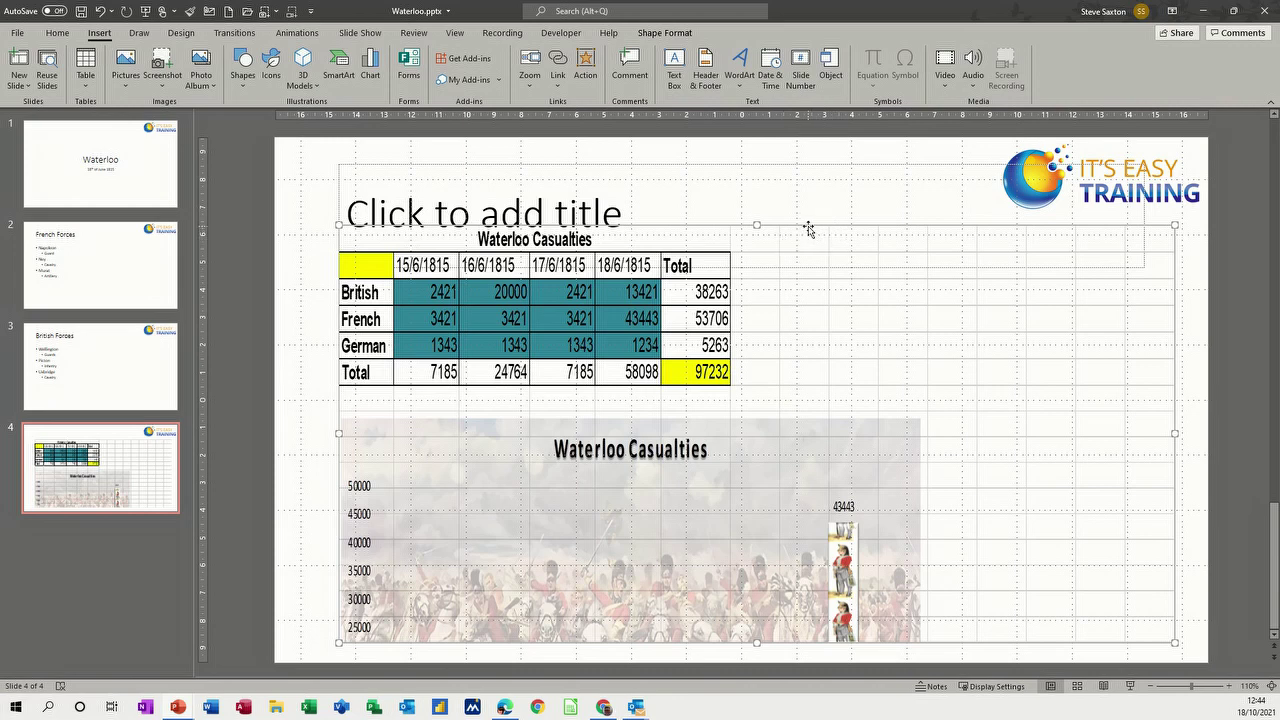
Step: Undo the paste that put the Waterloo Casualties table and chart on slide 4
{"action": "key", "text": "ctrl+z"}
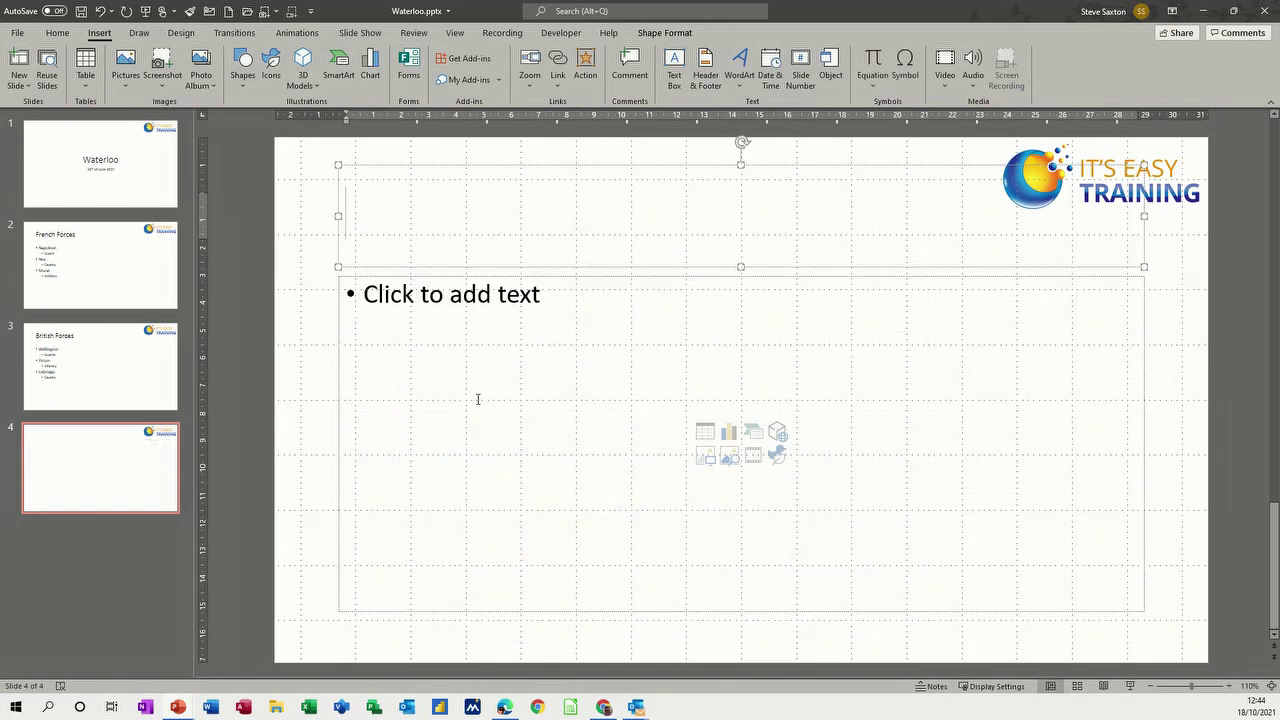
Step: Deselect slide 4's title placeholder and switch to Excel's blank Book1 workbook
{"action": "left_click", "coordinate": [306, 443]}
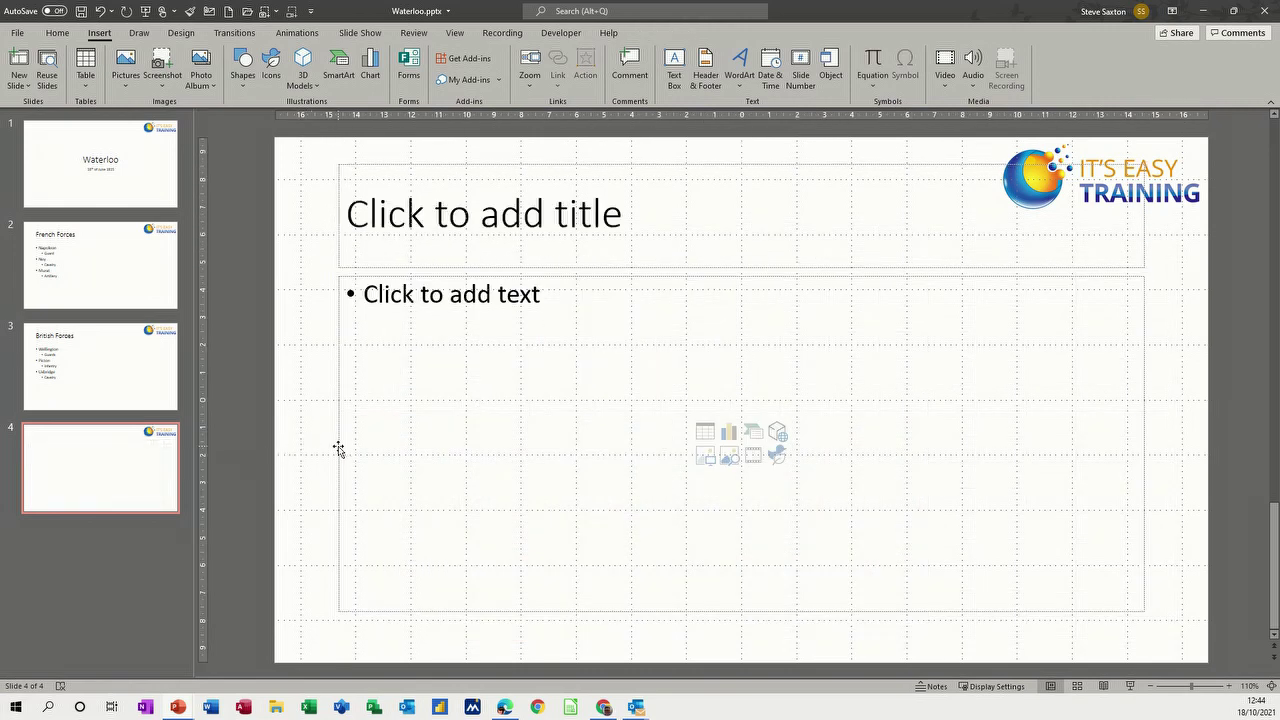
{"action": "left_click", "coordinate": [310, 710]}
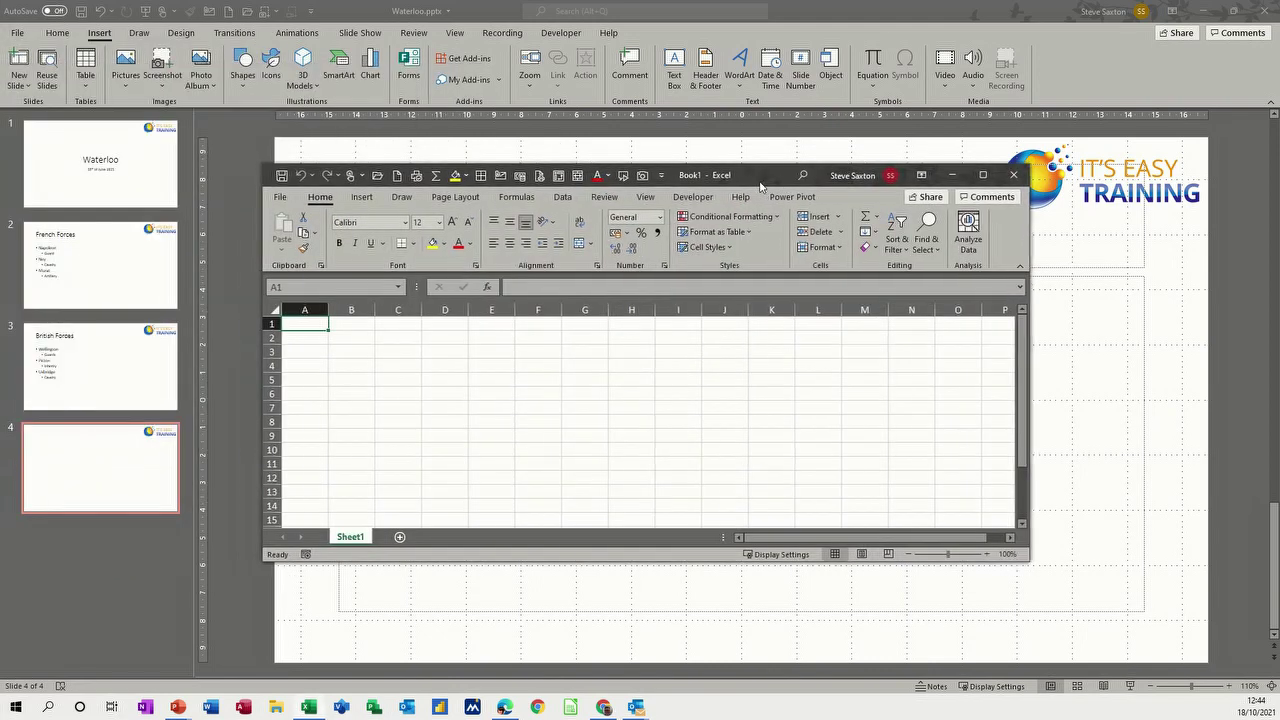
Step: Open Charting 2020.xlsx maximised and copy the Waterloo Casualties chart from its Column Chart sheet
{"action": "left_click", "coordinate": [281, 197]}
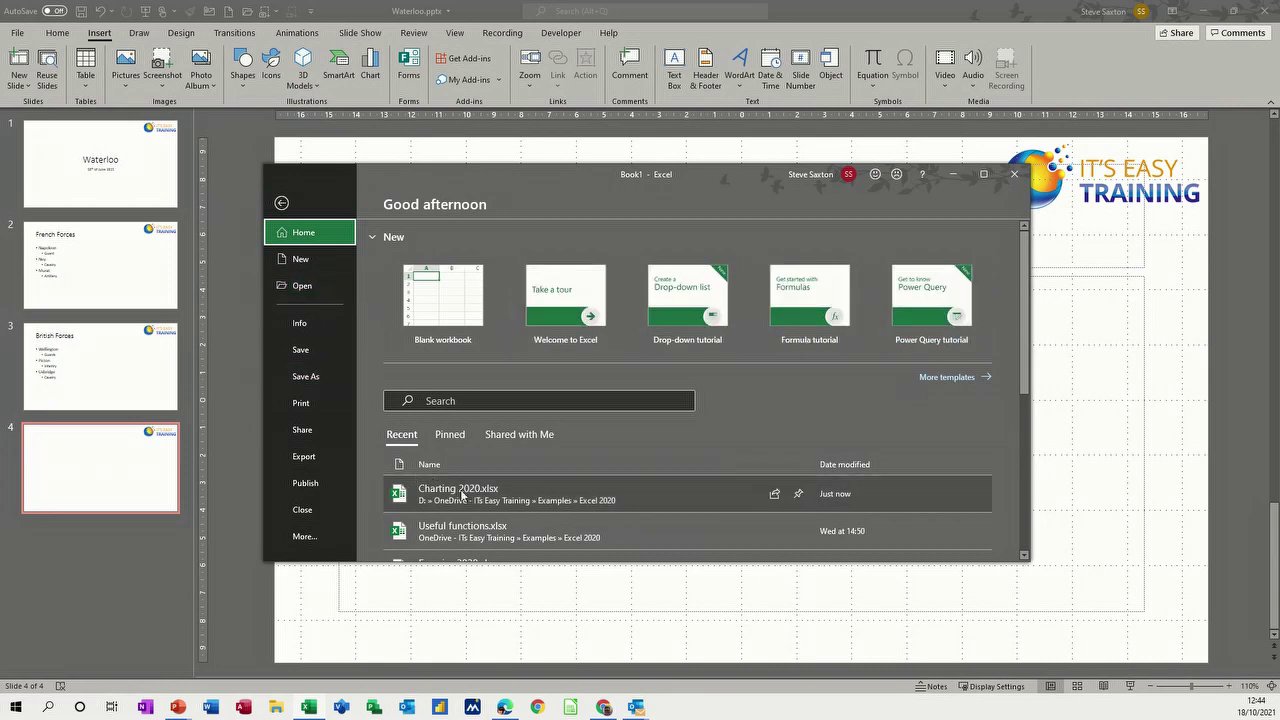
{"action": "left_click", "coordinate": [458, 490]}
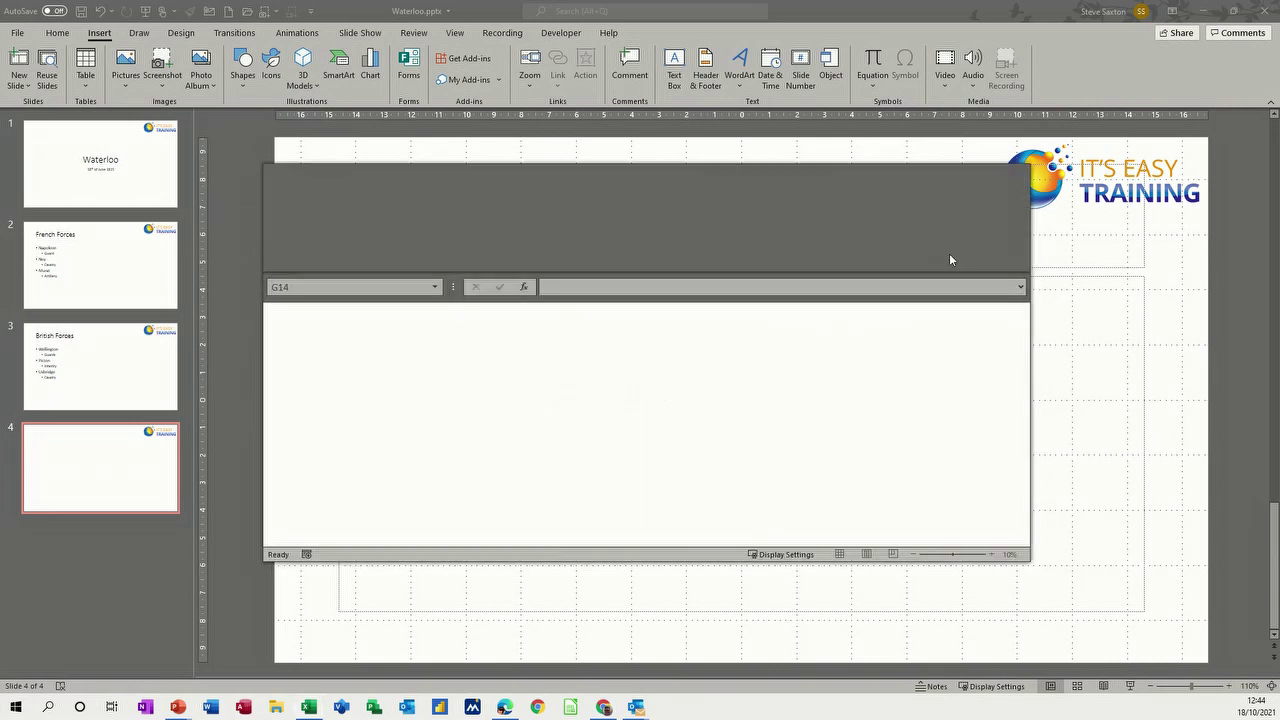
{"action": "left_click", "coordinate": [984, 176]}
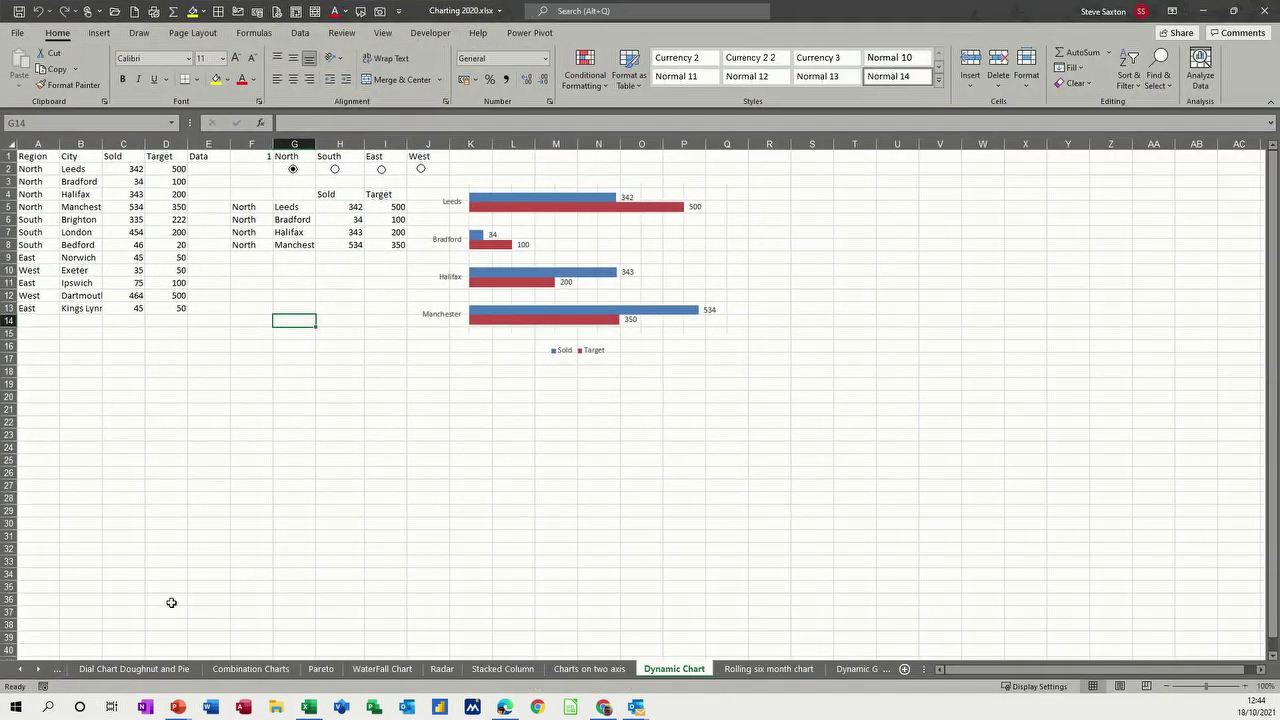
{"action": "left_click", "coordinate": [19, 669]}
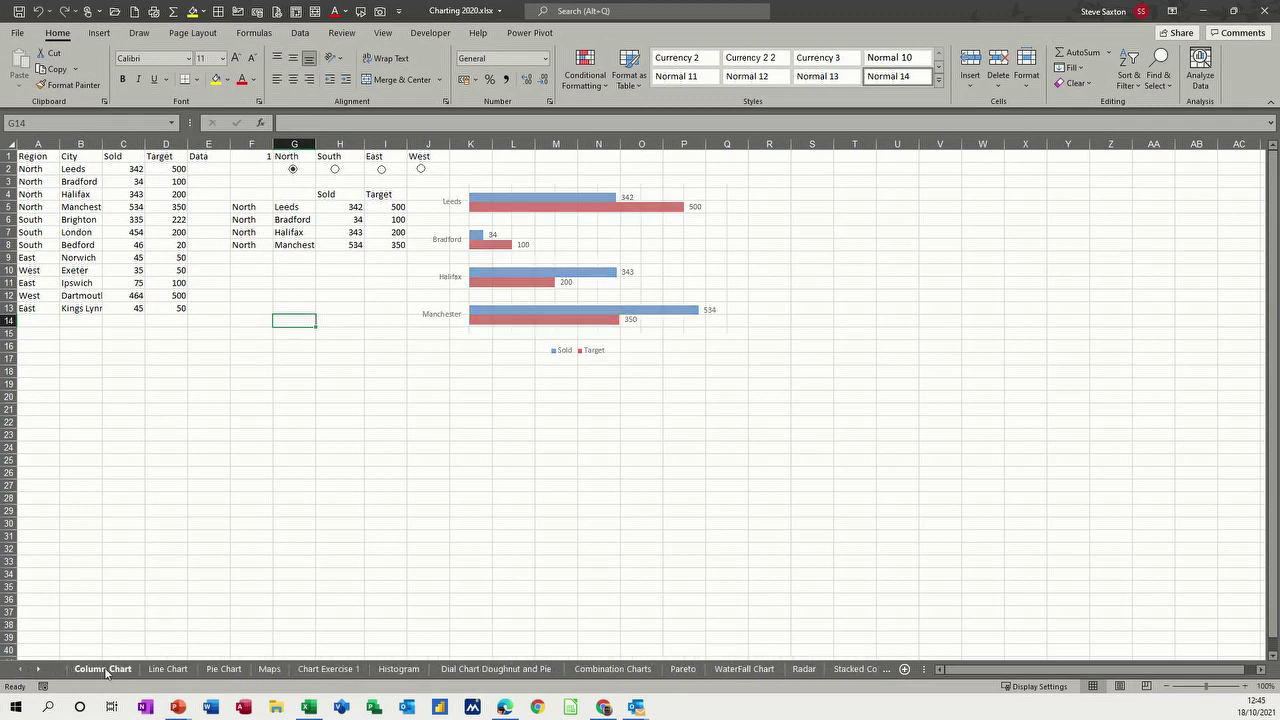
{"action": "left_click", "coordinate": [105, 670]}
{"action": "left_click", "coordinate": [523, 254]}
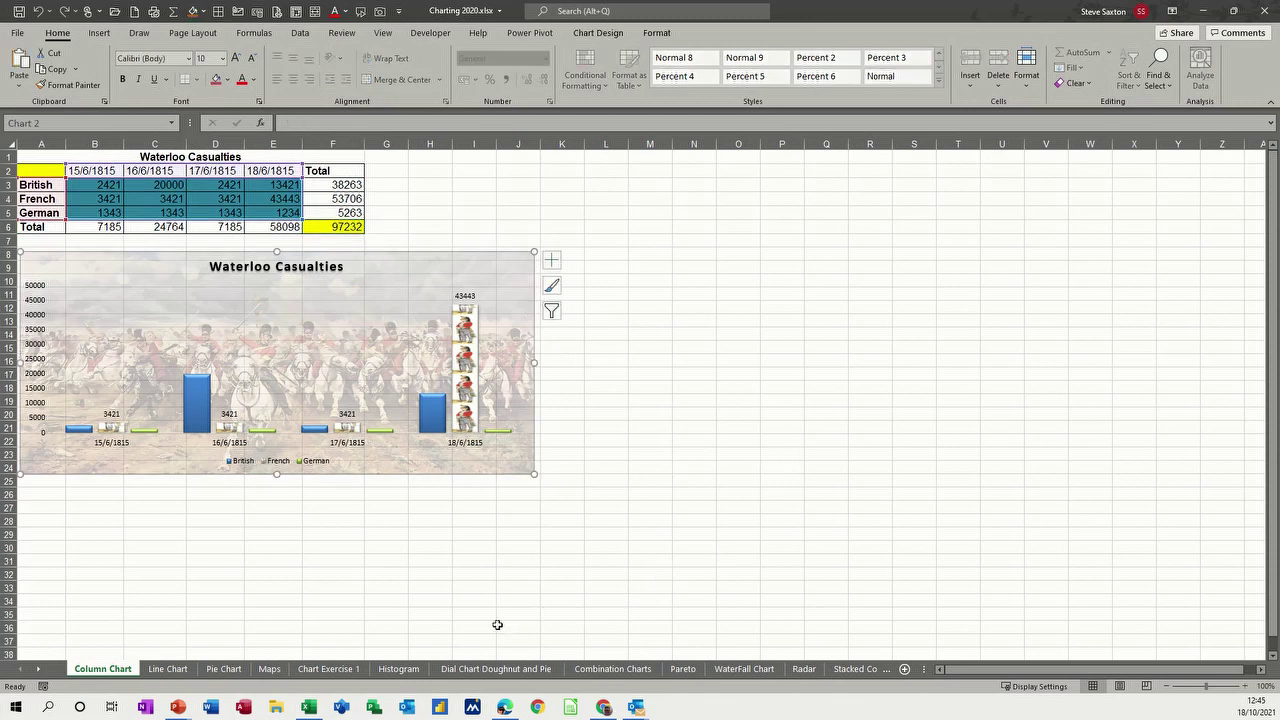
Step: Paste the Waterloo Casualties chart onto slide 4 as a link to the Excel workbook
{"action": "mouse_move", "coordinate": [183, 710]}
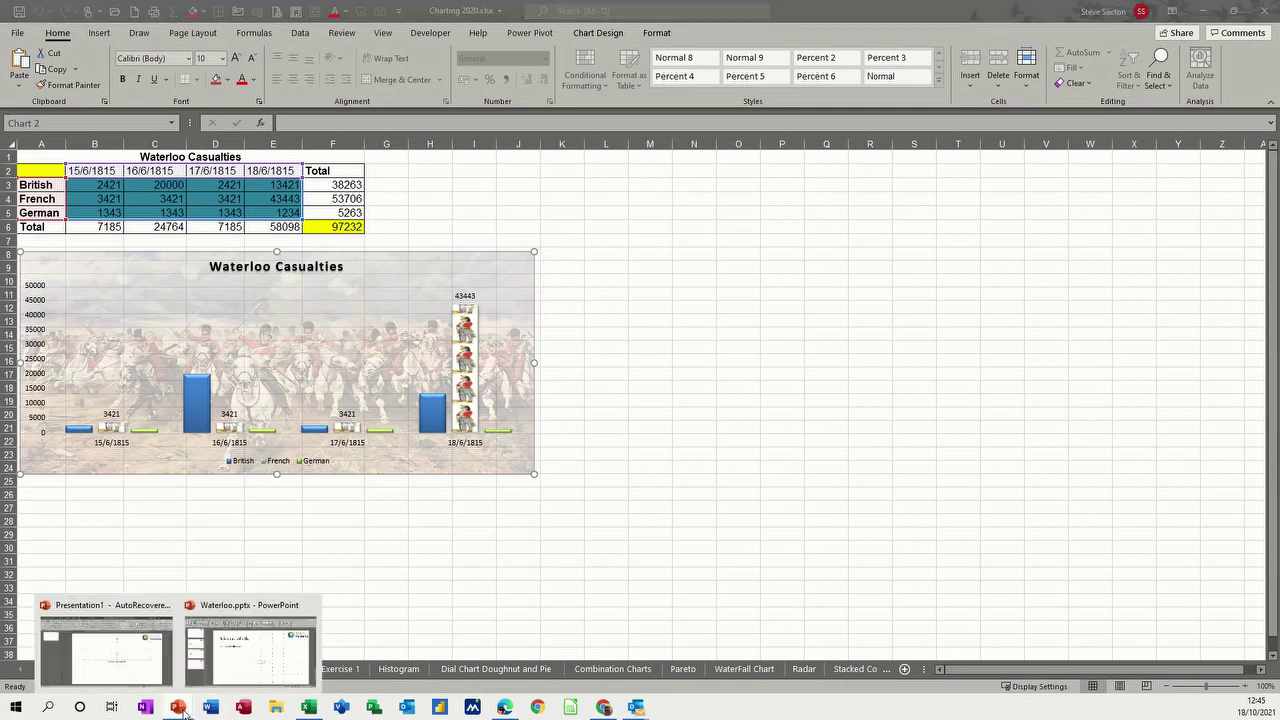
{"action": "left_click", "coordinate": [265, 670]}
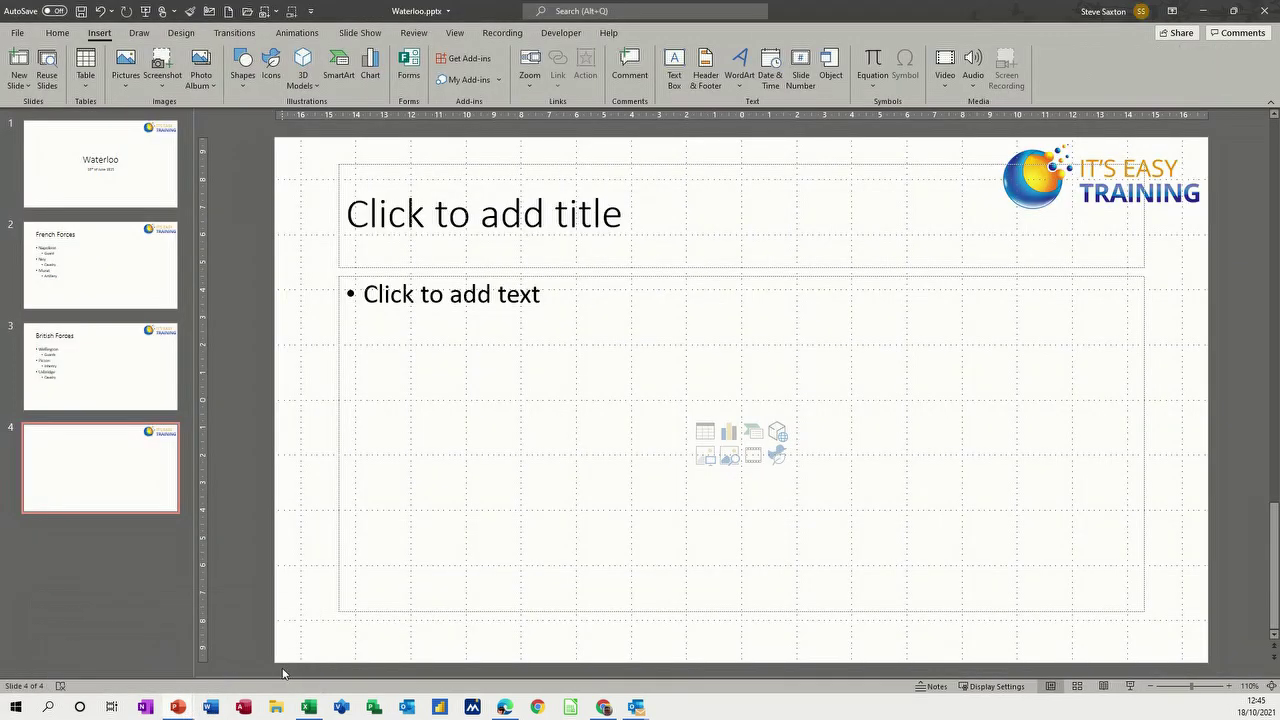
{"action": "left_click", "coordinate": [386, 300]}
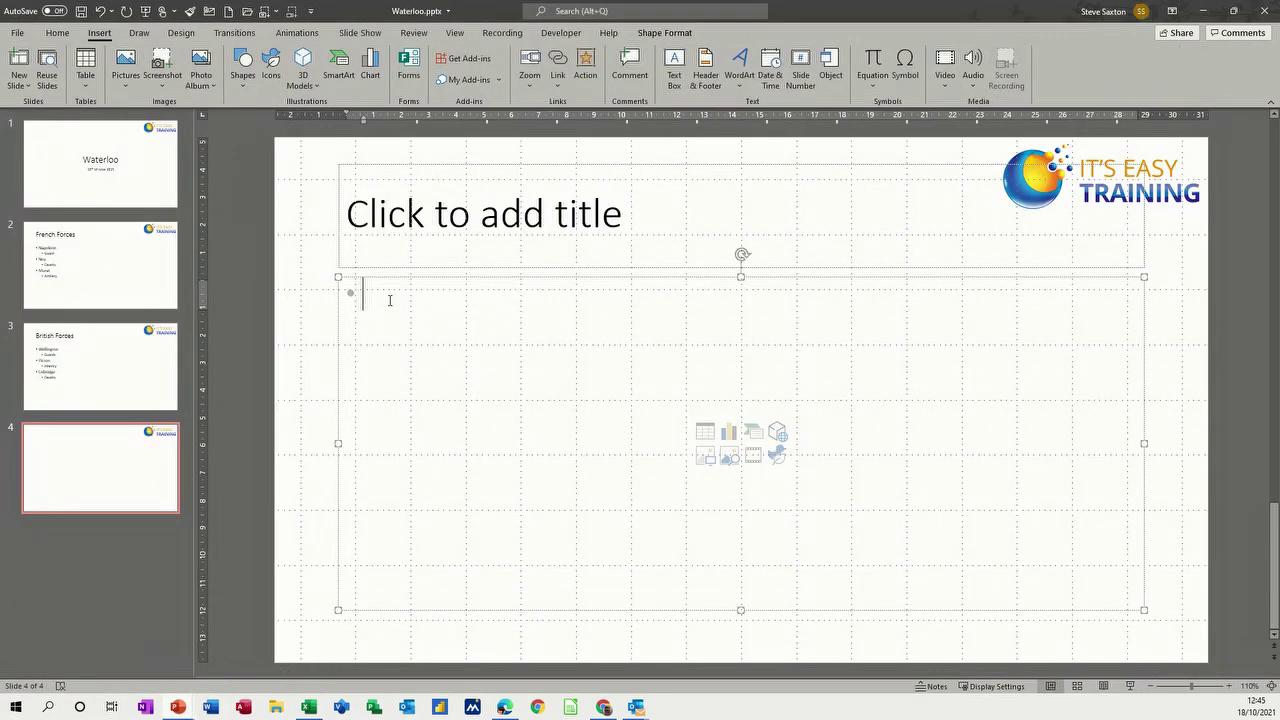
{"action": "left_click", "coordinate": [57, 33]}
{"action": "left_click", "coordinate": [19, 82]}
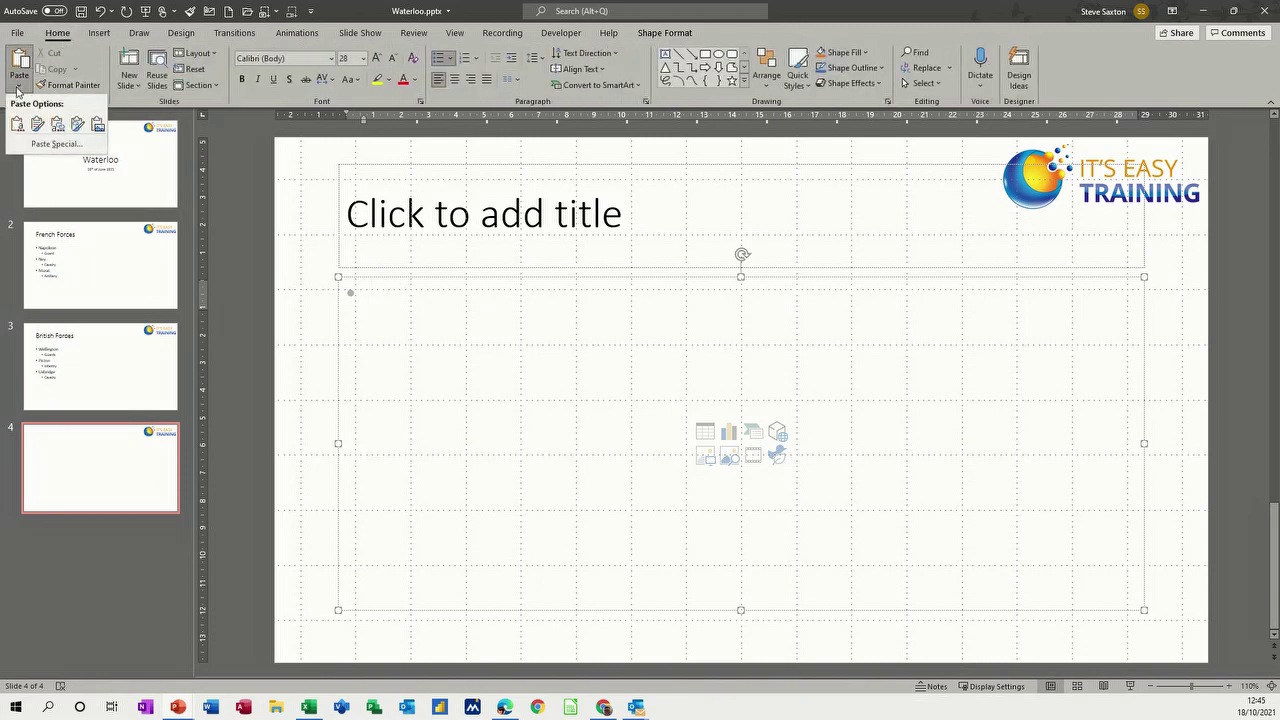
{"action": "left_click", "coordinate": [41, 147]}
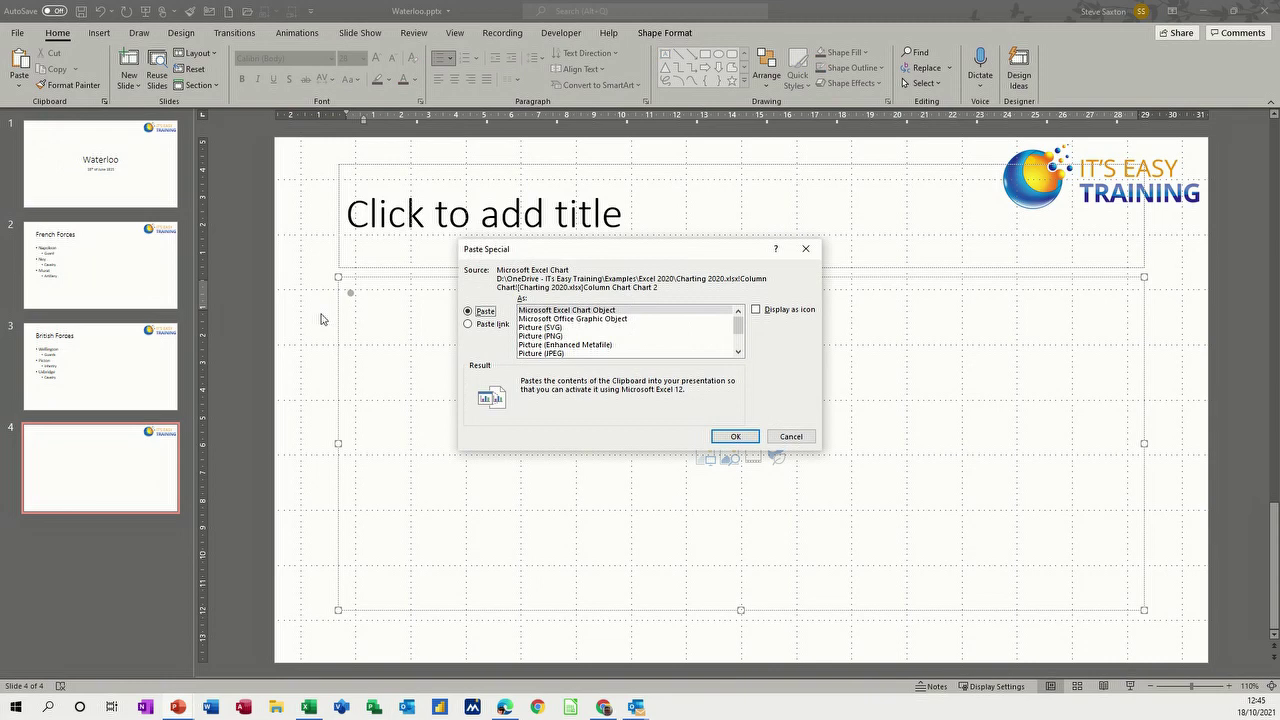
{"action": "left_click", "coordinate": [470, 325]}
{"action": "left_click", "coordinate": [725, 435]}
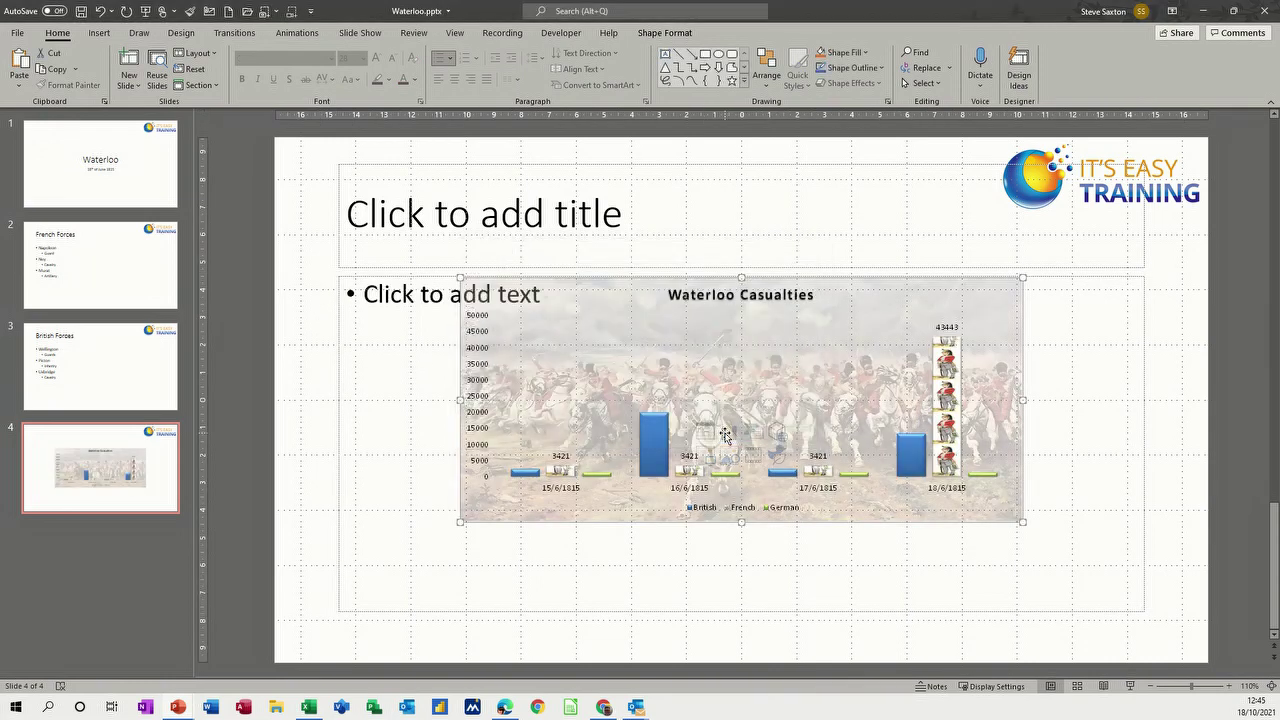
Step: Switch slide 4 to the Blank layout and centre the linked chart on it
{"action": "left_click_drag", "start_coordinate": [881, 318], "coordinate": [837, 346]}
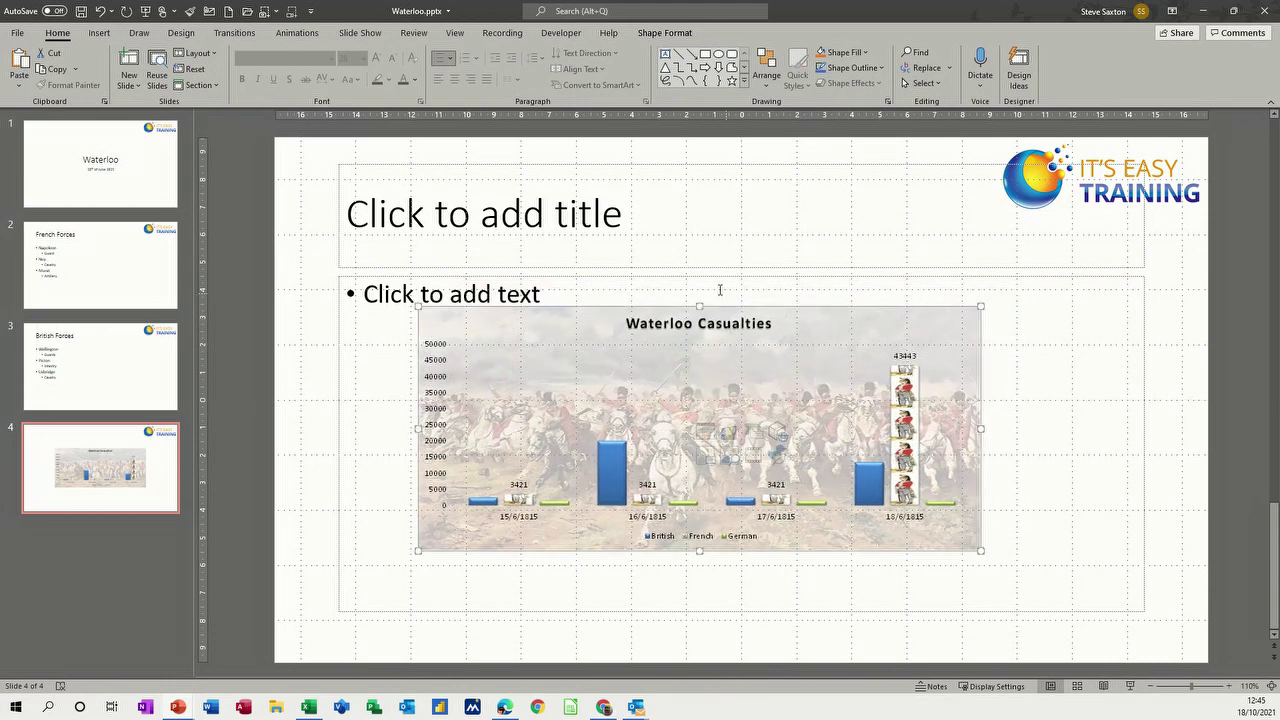
{"action": "left_click", "coordinate": [200, 53]}
{"action": "key", "text": "Escape"}
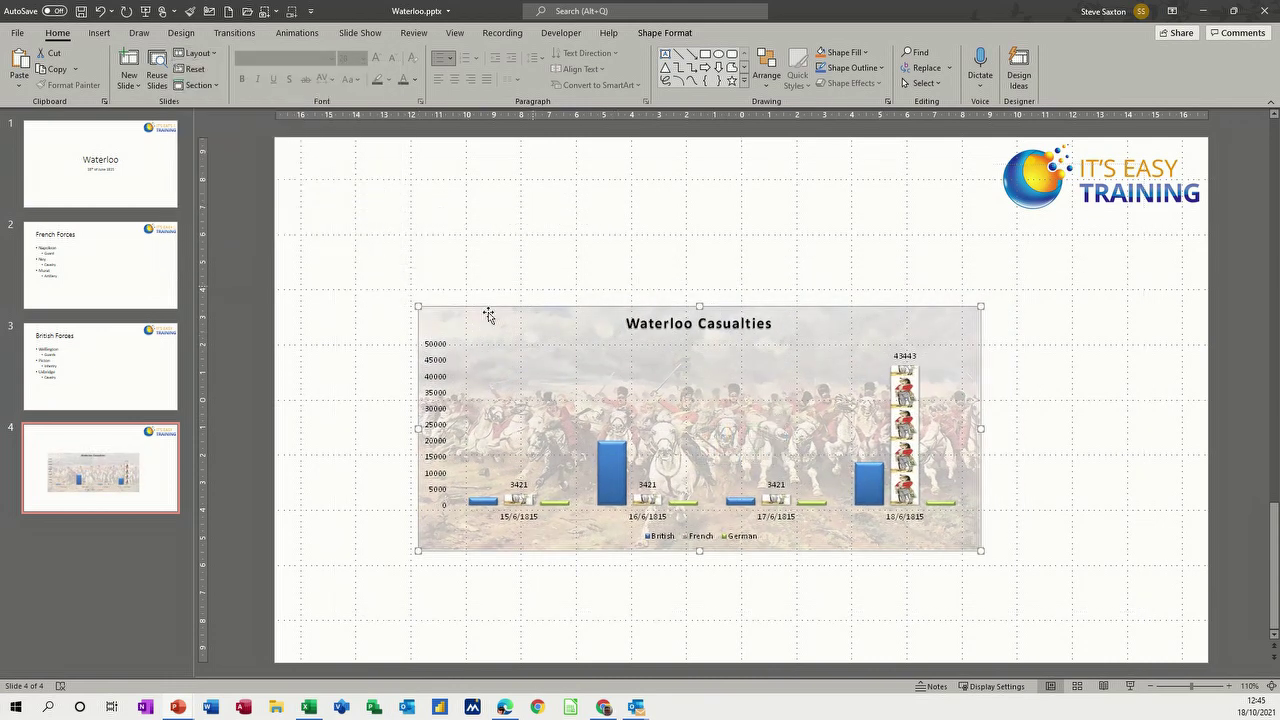
{"action": "left_click_drag", "start_coordinate": [788, 338], "coordinate": [727, 255]}
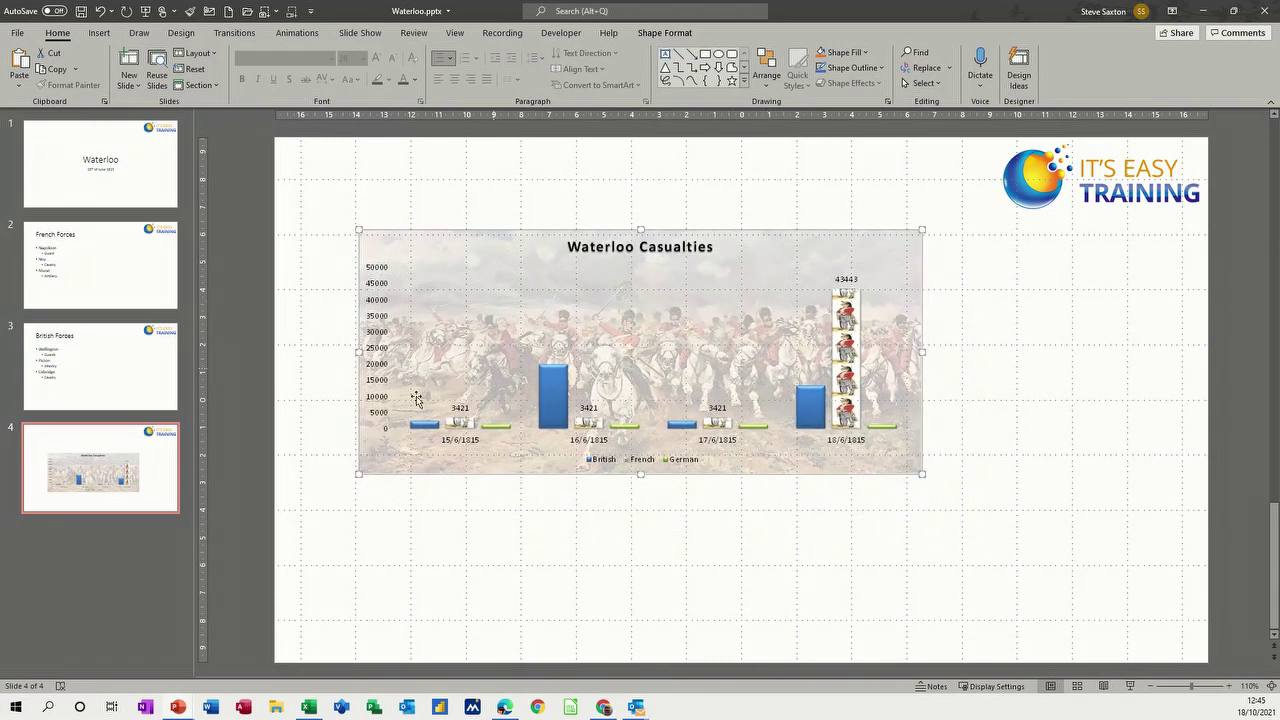
{"action": "left_click", "coordinate": [166, 475]}
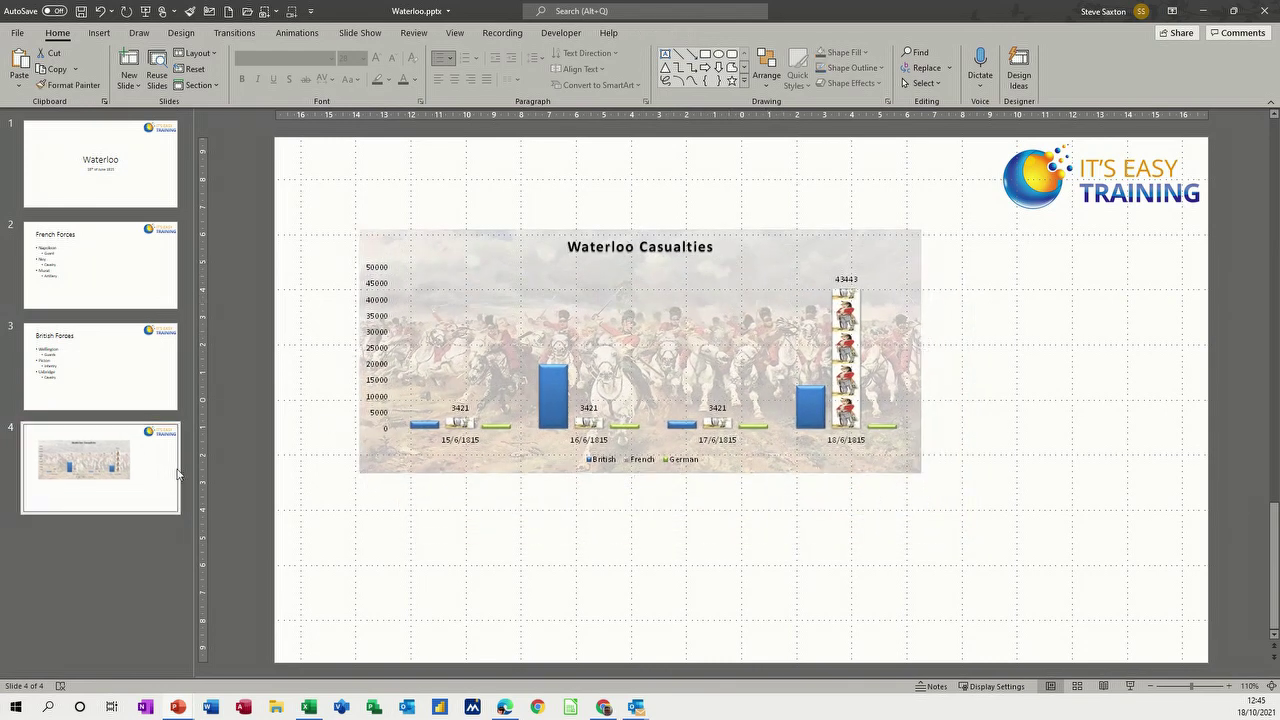
Step: Add a blank slide 5 after slide 4 and browse for a video on this device
{"action": "key", "text": "Return"}
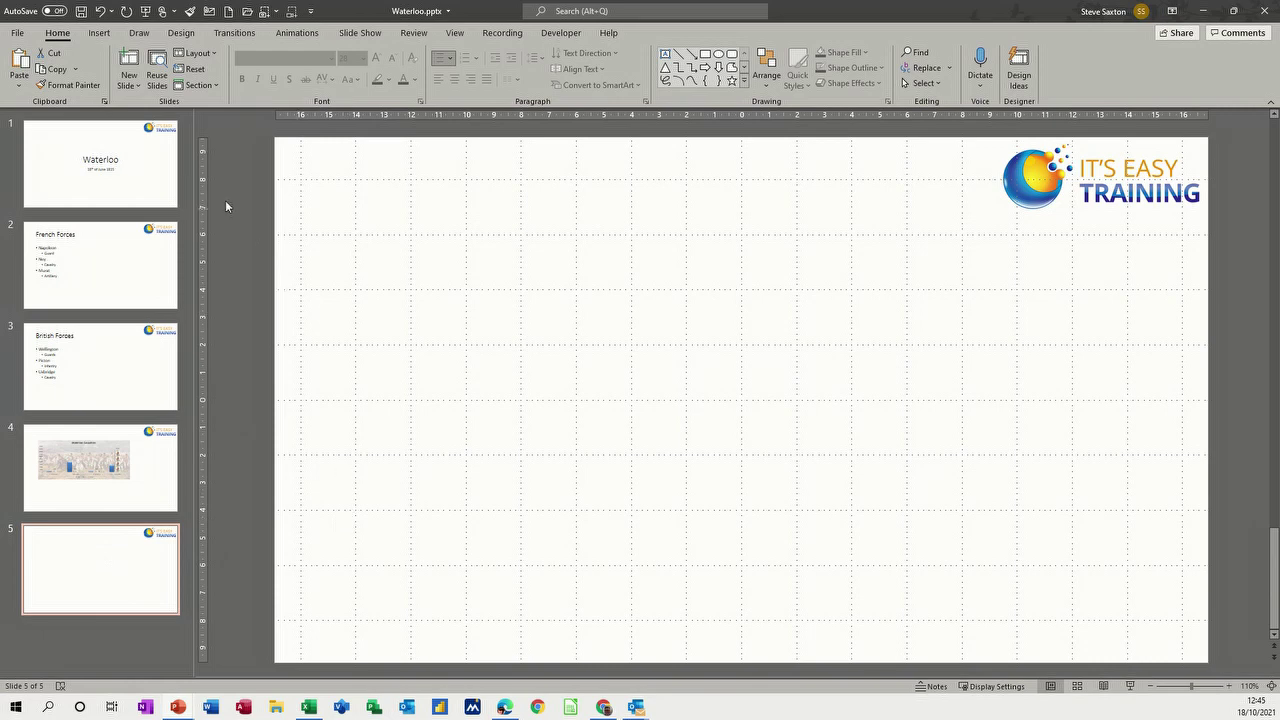
{"action": "left_click", "coordinate": [99, 32]}
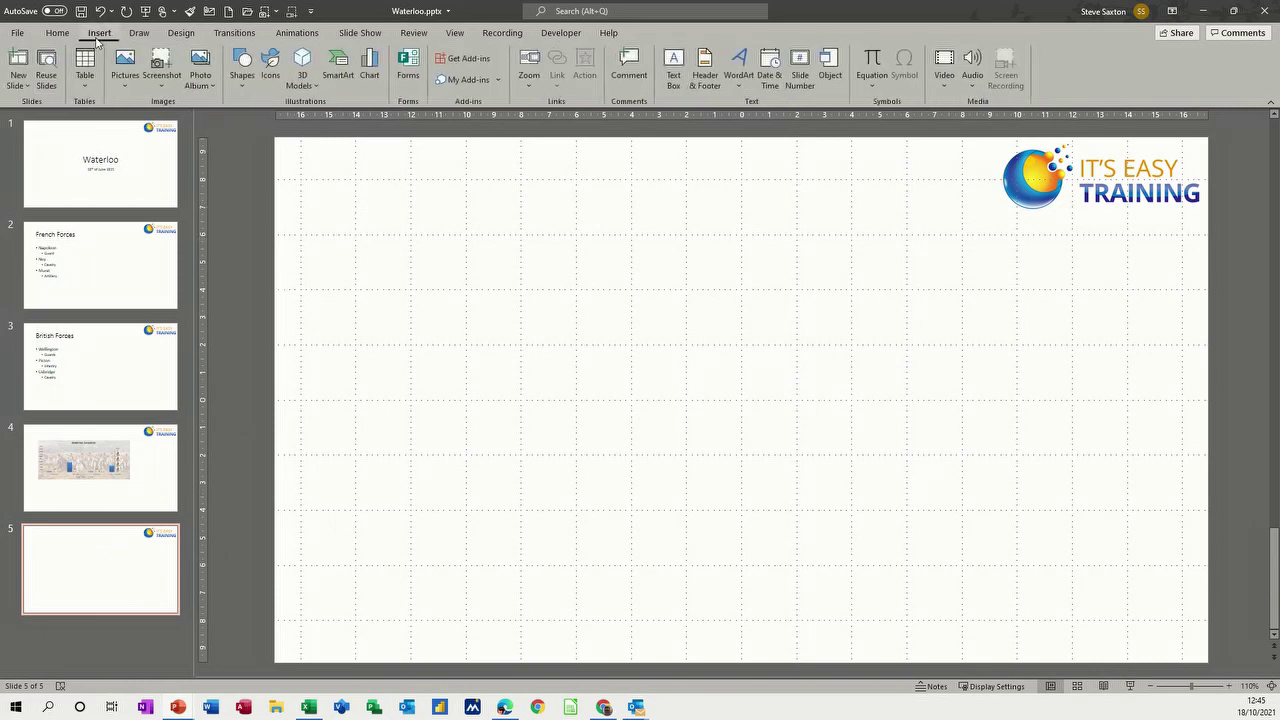
{"action": "left_click", "coordinate": [944, 92]}
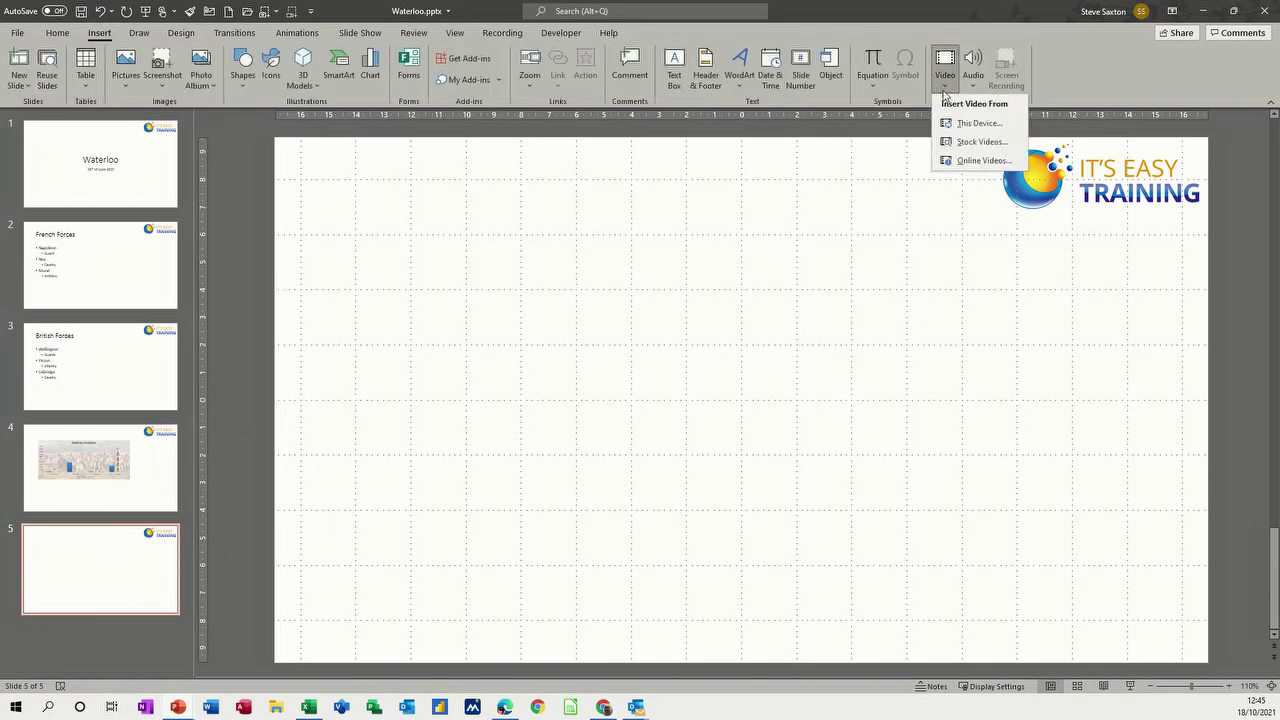
{"action": "left_click", "coordinate": [962, 124]}
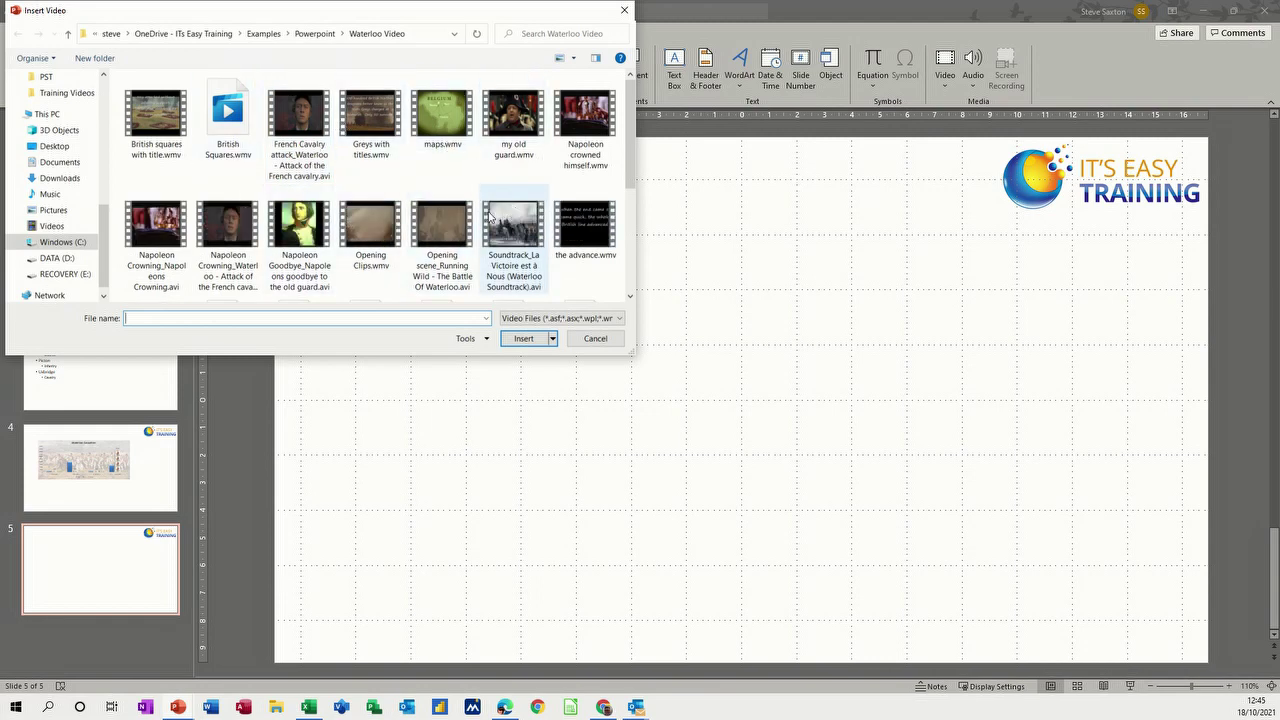
Step: Insert advance.wmv on slide 5, save Waterloo.pptx, and return to the title slide
{"action": "double_click", "coordinate": [586, 235]}
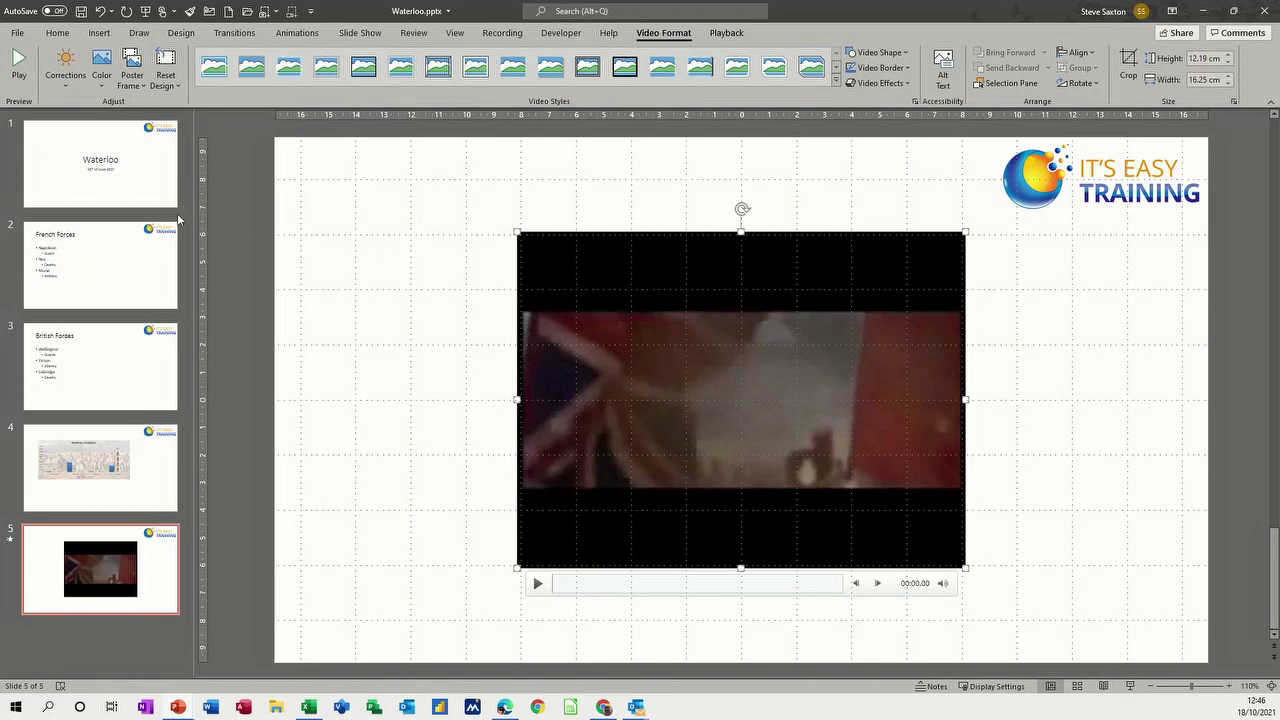
{"action": "left_click", "coordinate": [81, 11]}
{"action": "left_click", "coordinate": [120, 192]}
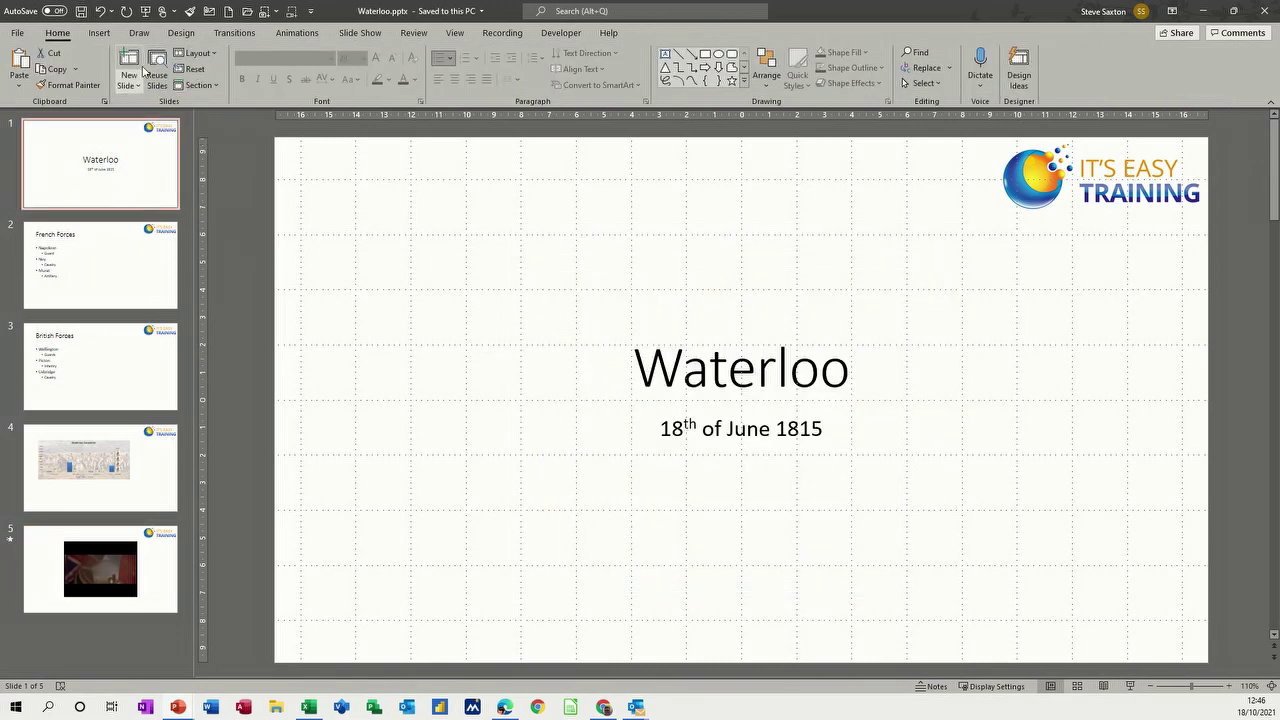
Step: Apply a dark theme from the Design themes gallery to all slides
{"action": "left_click", "coordinate": [182, 34]}
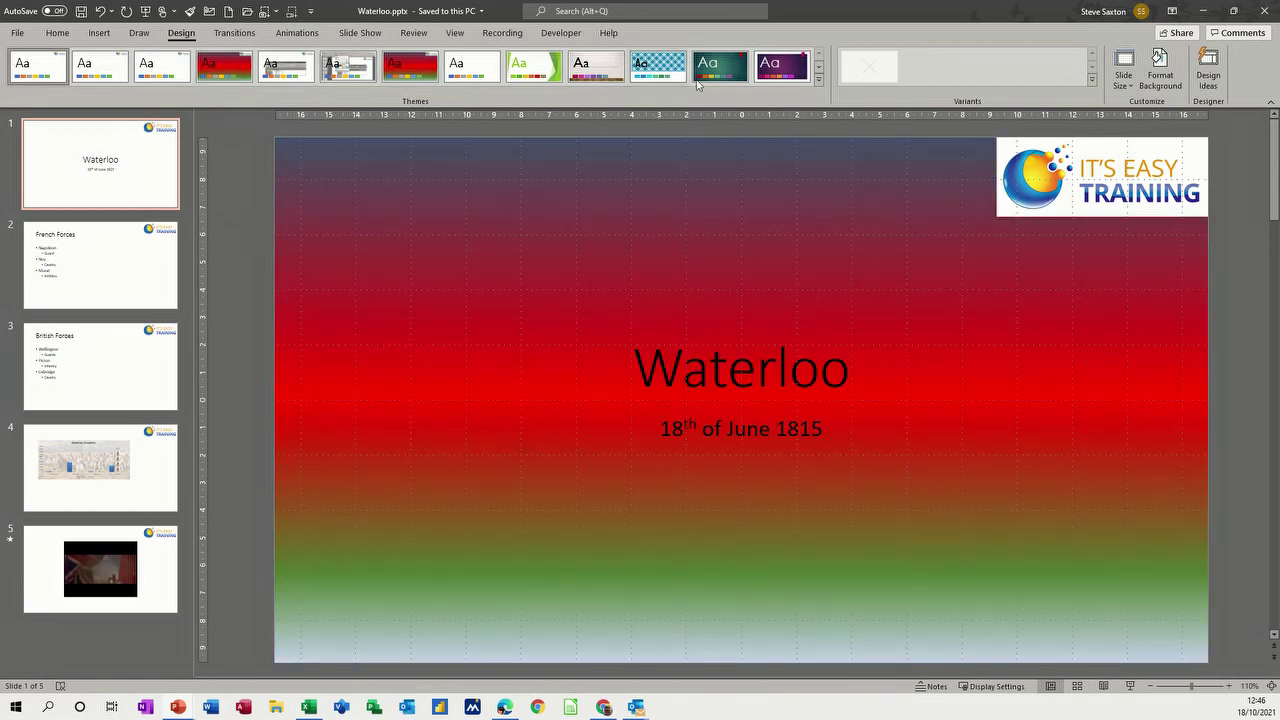
{"action": "left_click", "coordinate": [818, 78]}
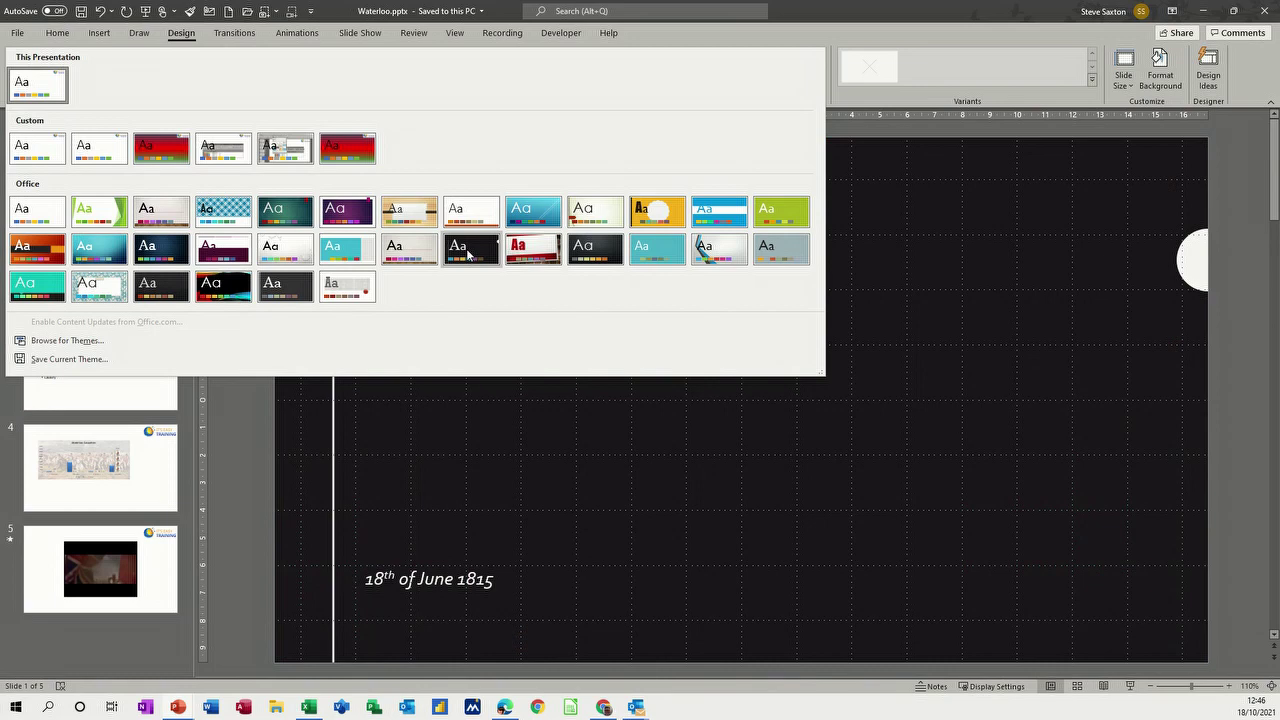
{"action": "left_click", "coordinate": [595, 246]}
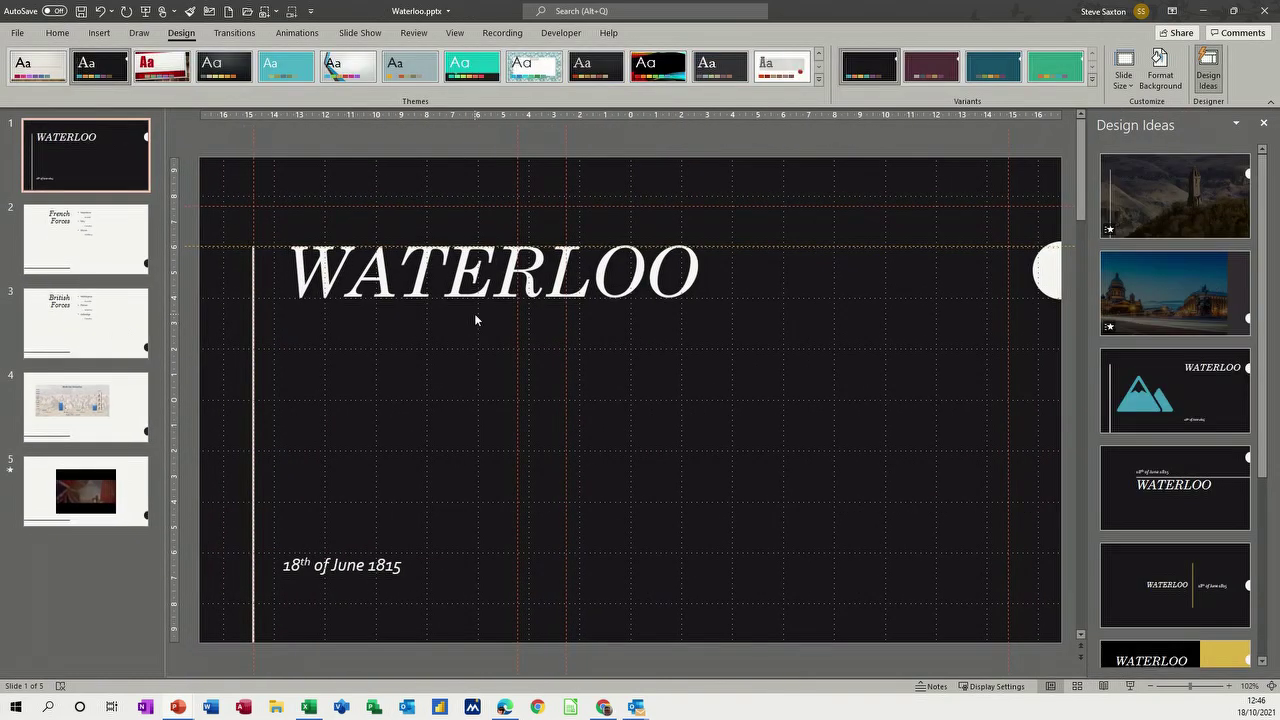
Step: Give French Forces and British Forces the coloured-box Design Idea, then save
{"action": "left_click", "coordinate": [114, 255]}
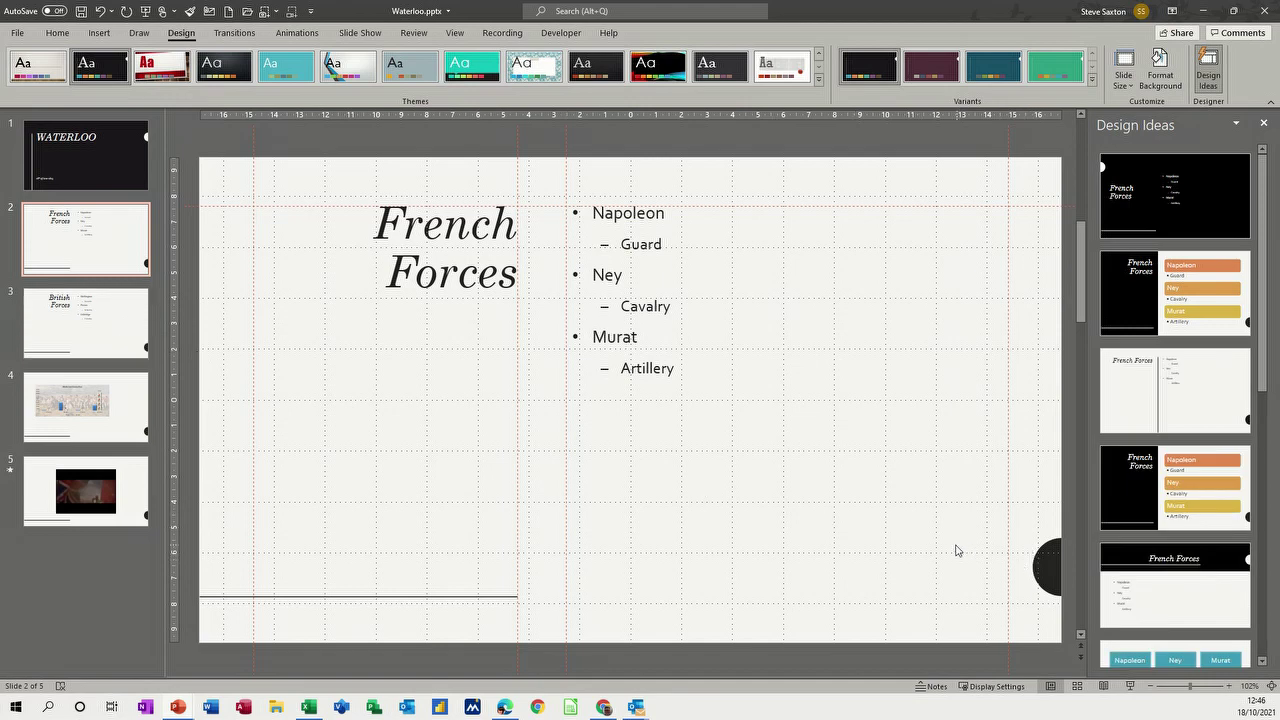
{"action": "left_click", "coordinate": [1138, 303]}
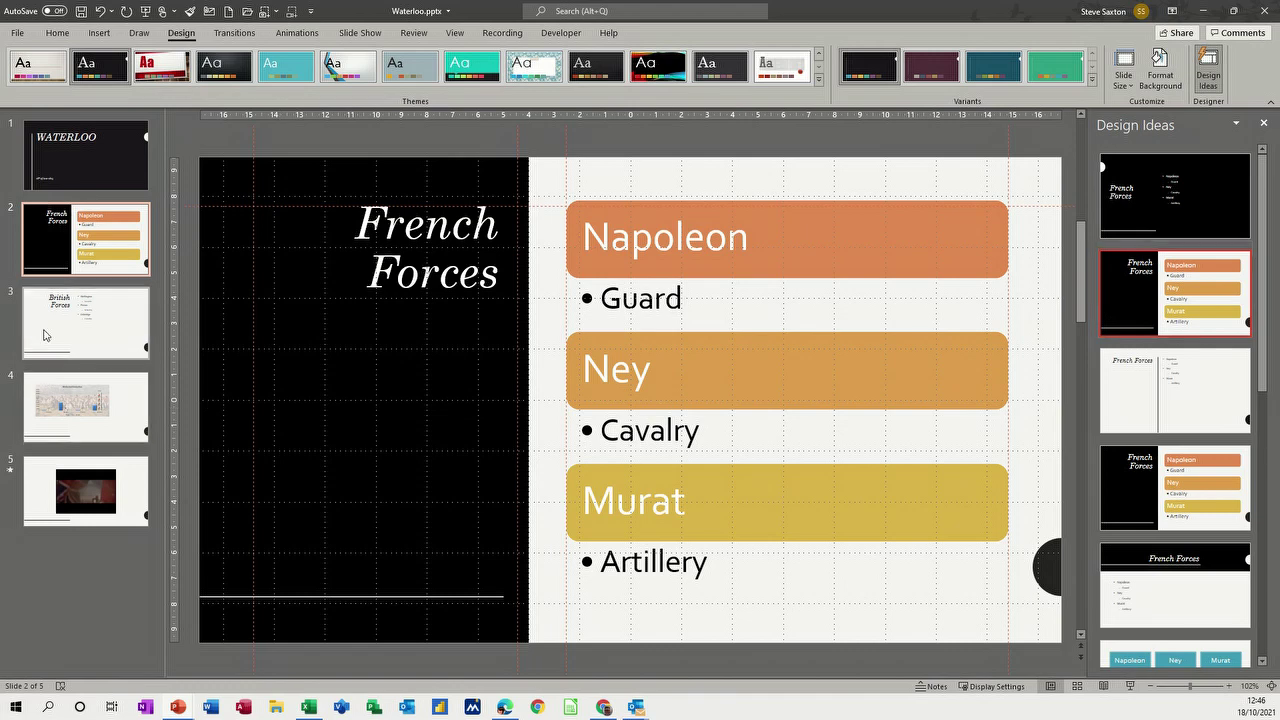
{"action": "left_click", "coordinate": [43, 335]}
{"action": "left_click", "coordinate": [1141, 292]}
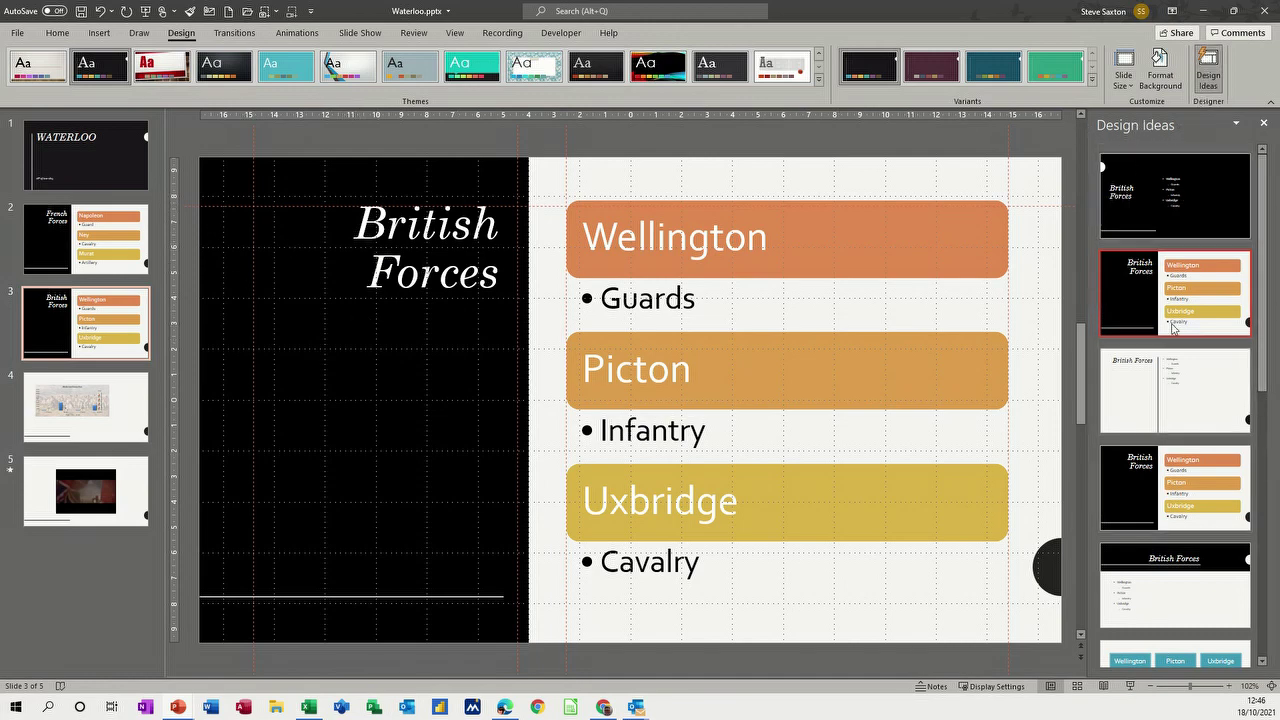
{"action": "left_click_drag", "start_coordinate": [1261, 327], "coordinate": [1259, 502]}
{"action": "scroll", "coordinate": [1099, 277], "scroll_direction": "up", "scroll_amount": 4}
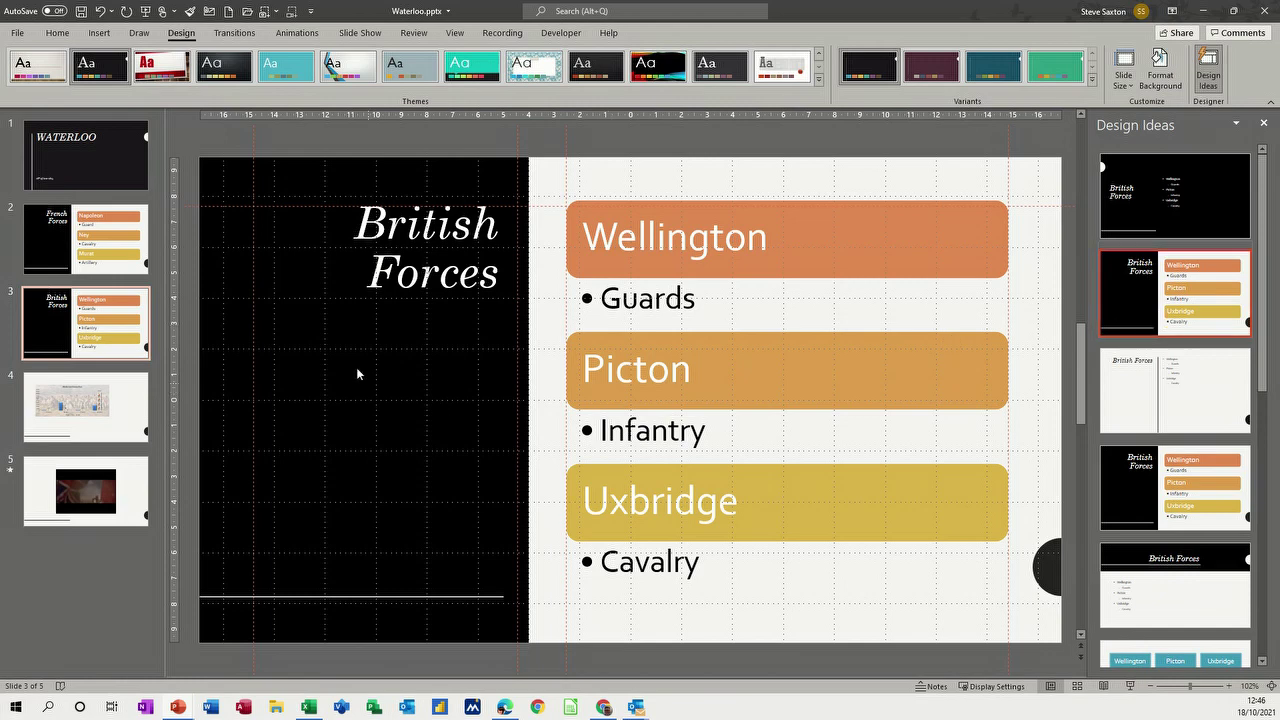
{"action": "left_click", "coordinate": [82, 13]}
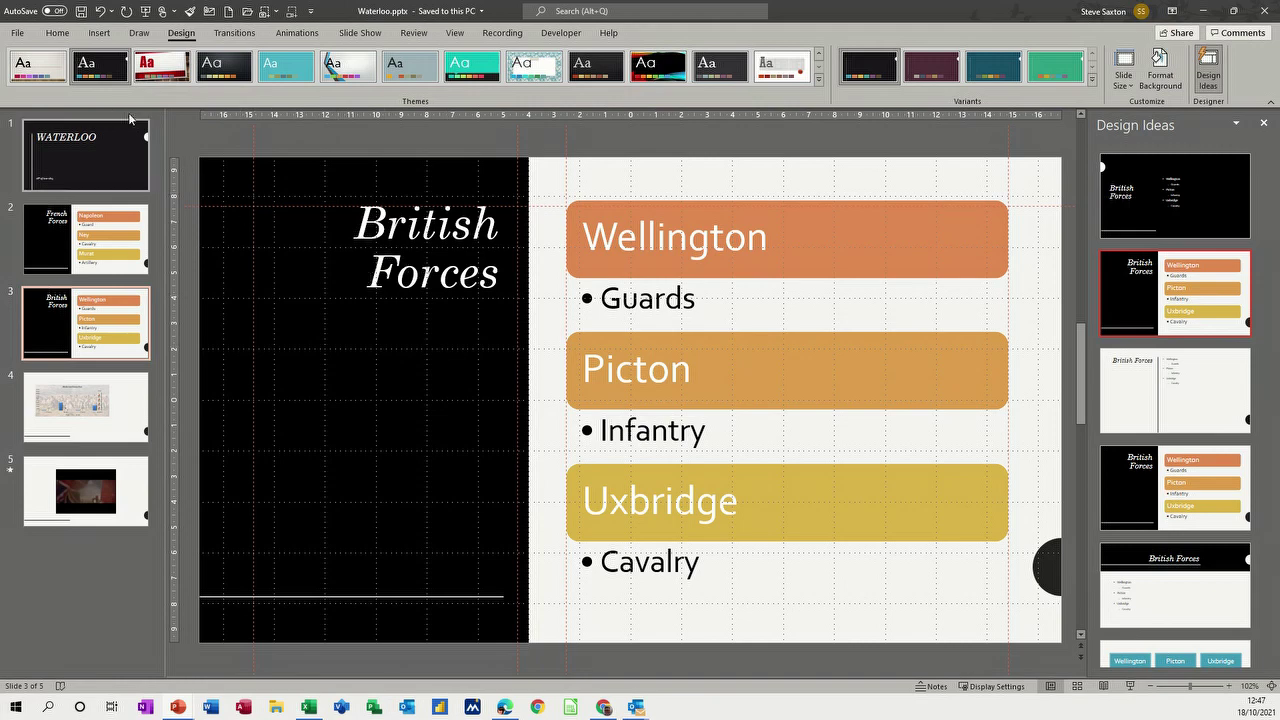
Step: Open Export's Package for CD settings and replace the PresentationCD name with 's'
{"action": "left_click", "coordinate": [18, 33]}
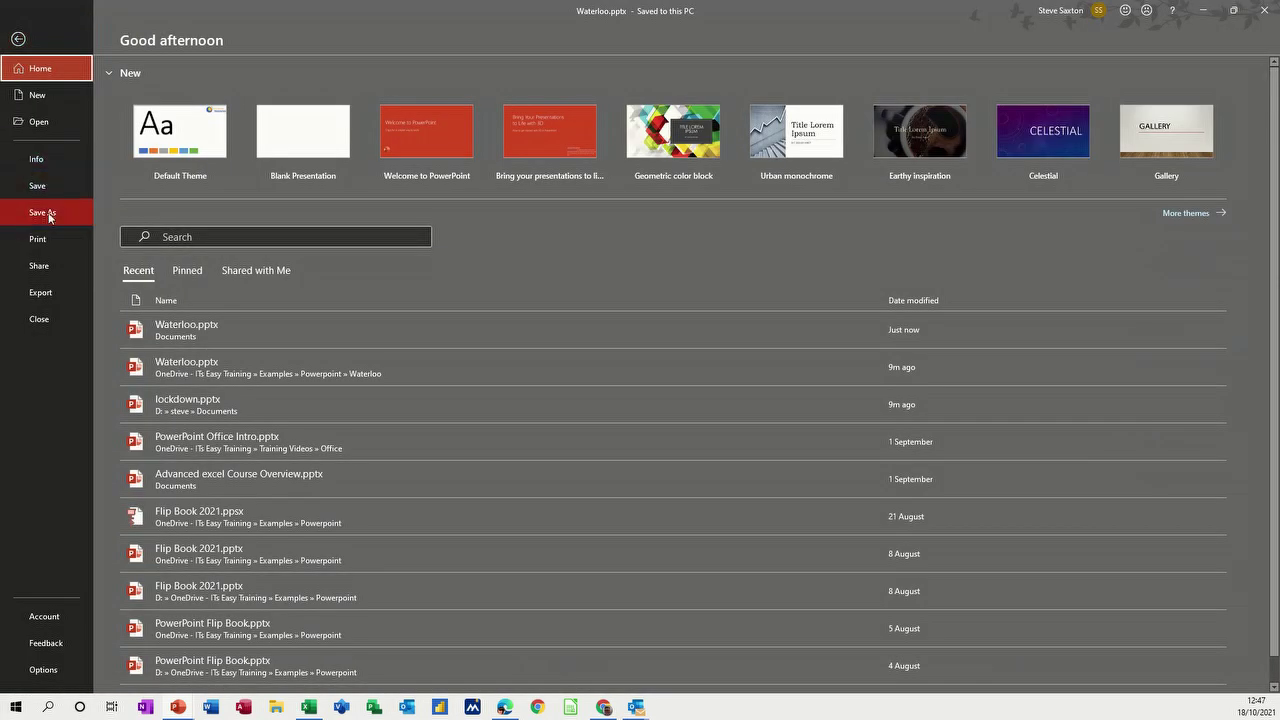
{"action": "left_click", "coordinate": [37, 293]}
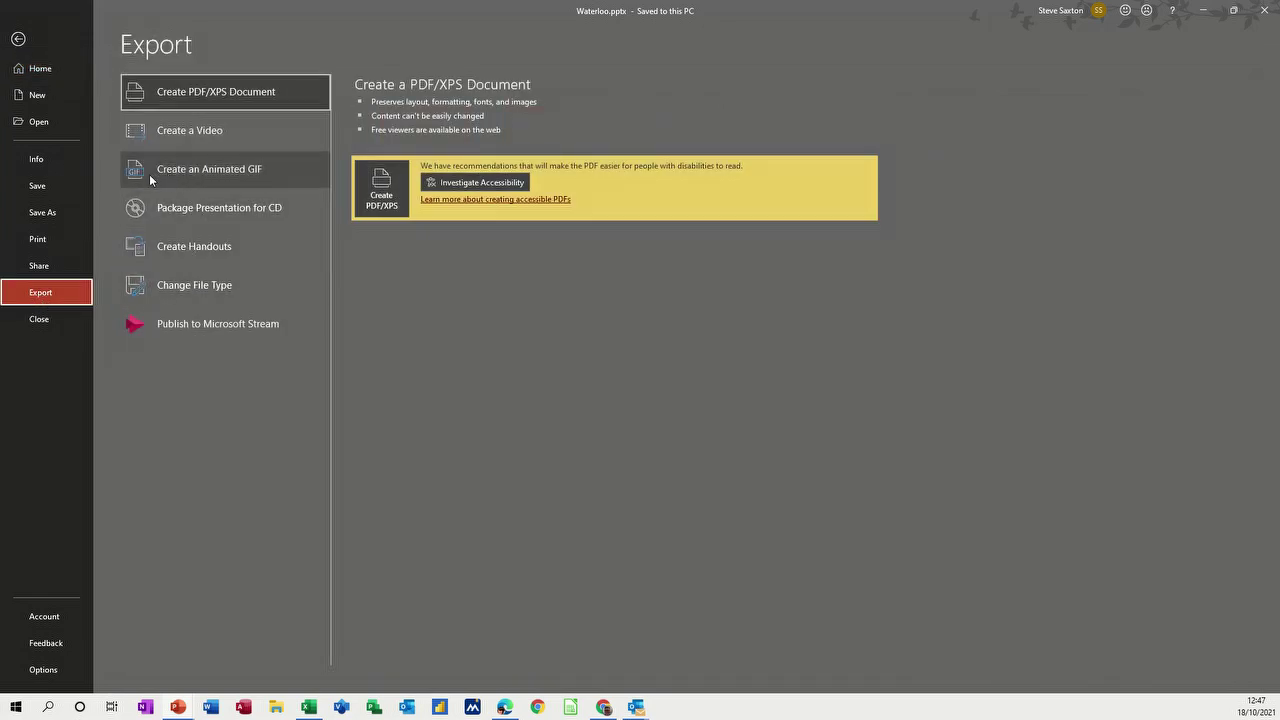
{"action": "left_click", "coordinate": [212, 217]}
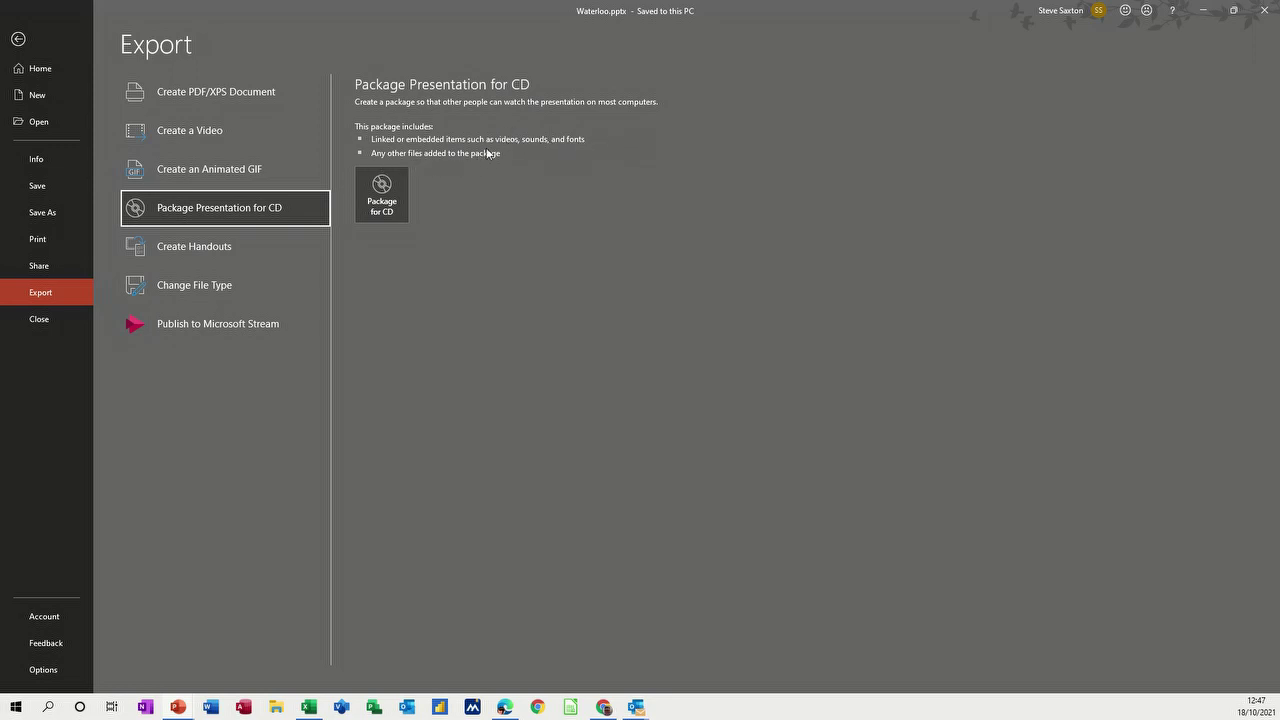
{"action": "left_click", "coordinate": [378, 196]}
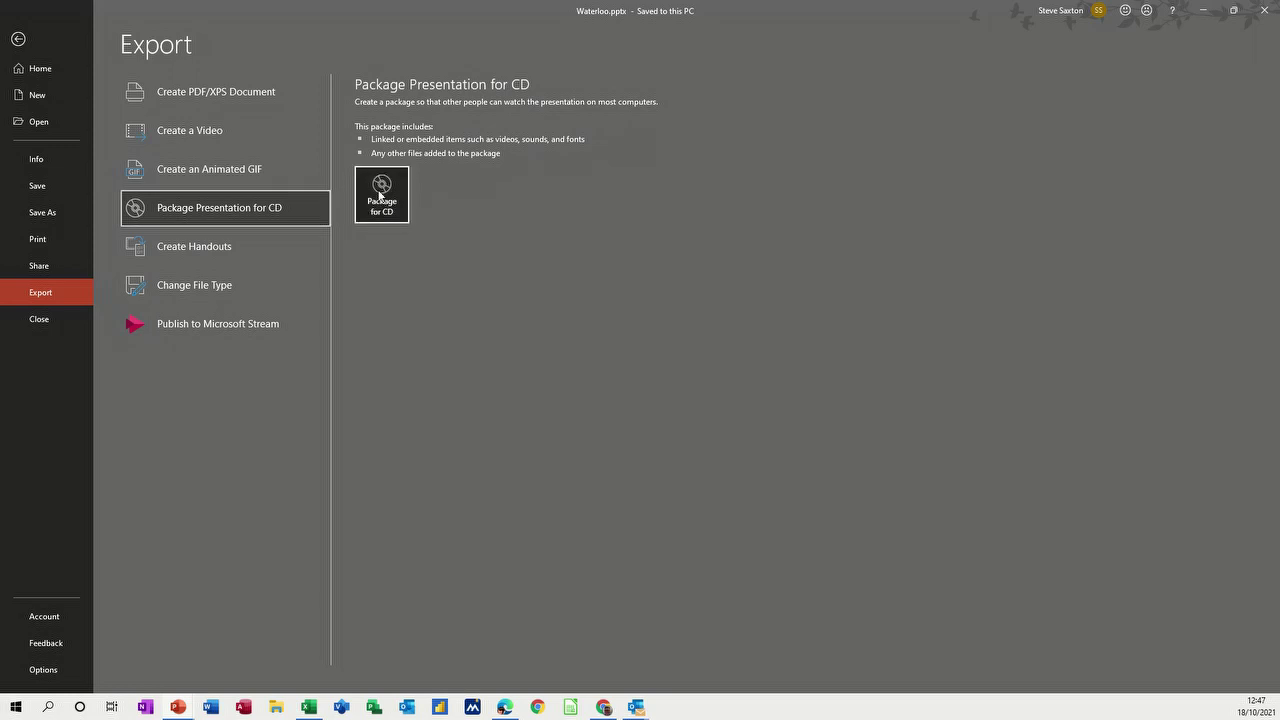
{"action": "double_click", "coordinate": [627, 291]}
{"action": "type", "text": "steve"}
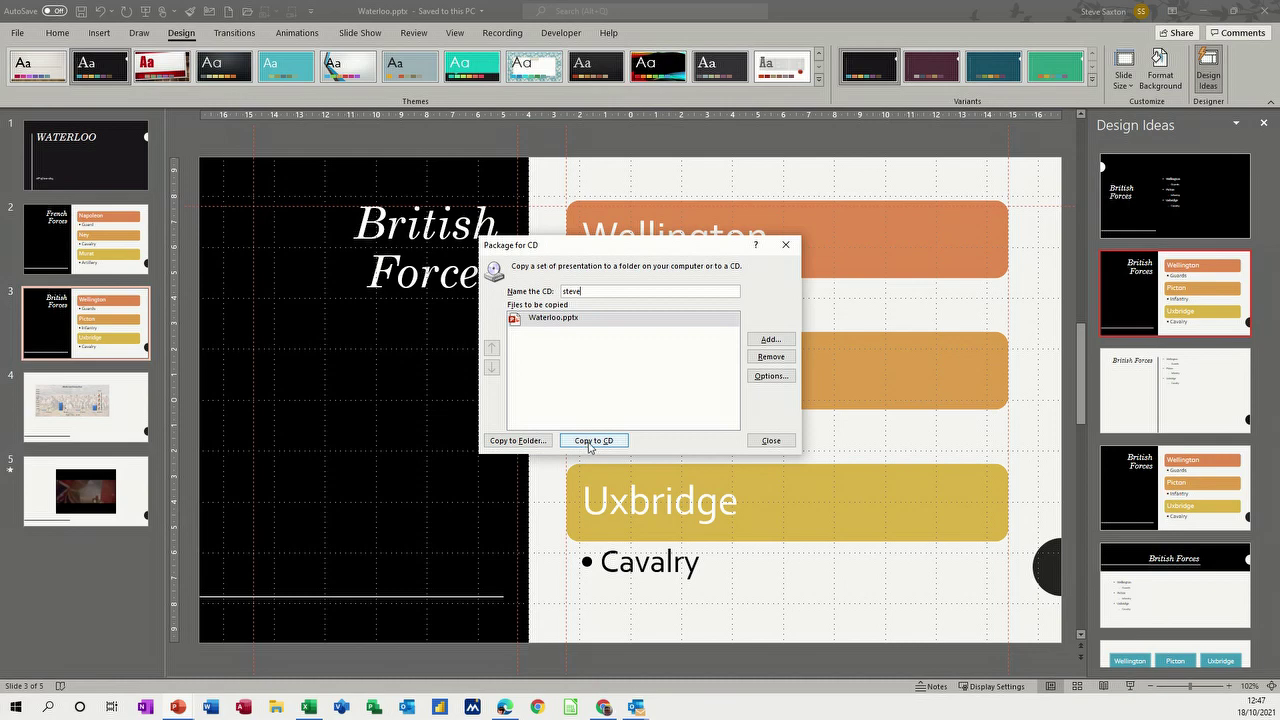
Step: Copy the package to a Desktop folder, including linked files such as Charting 2020.xlsx
{"action": "left_click", "coordinate": [518, 440]}
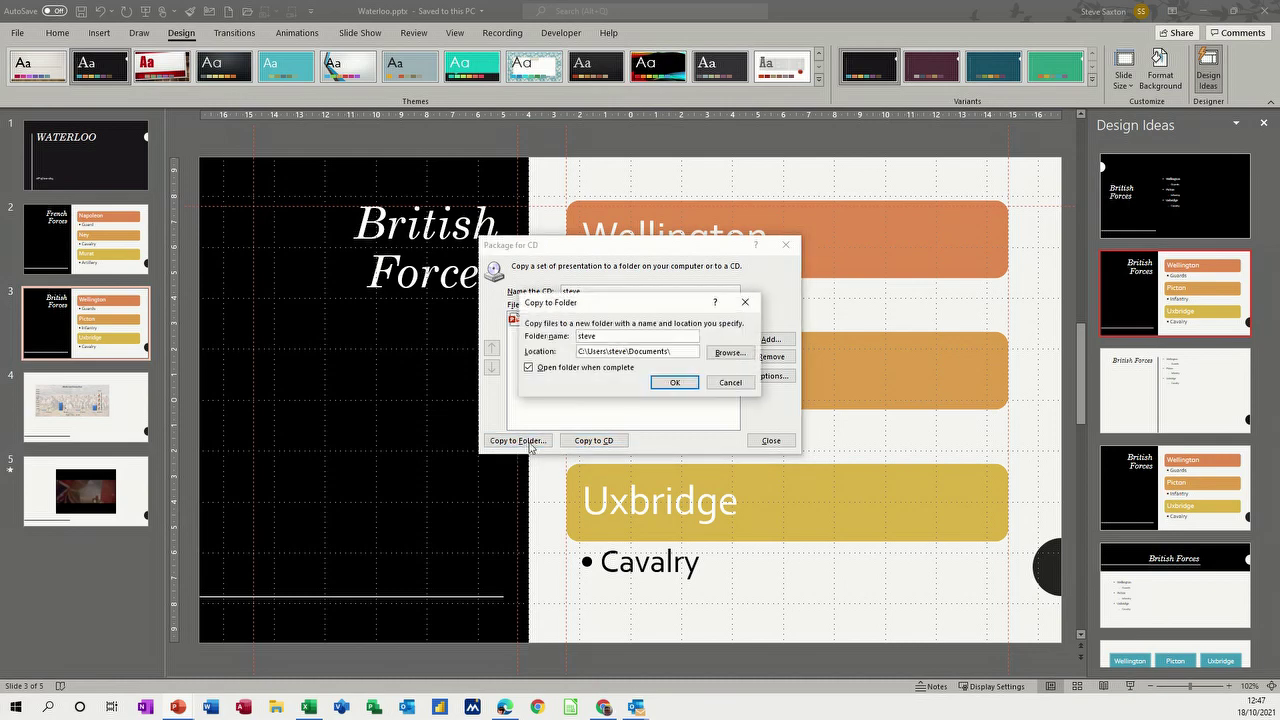
{"action": "left_click", "coordinate": [729, 352]}
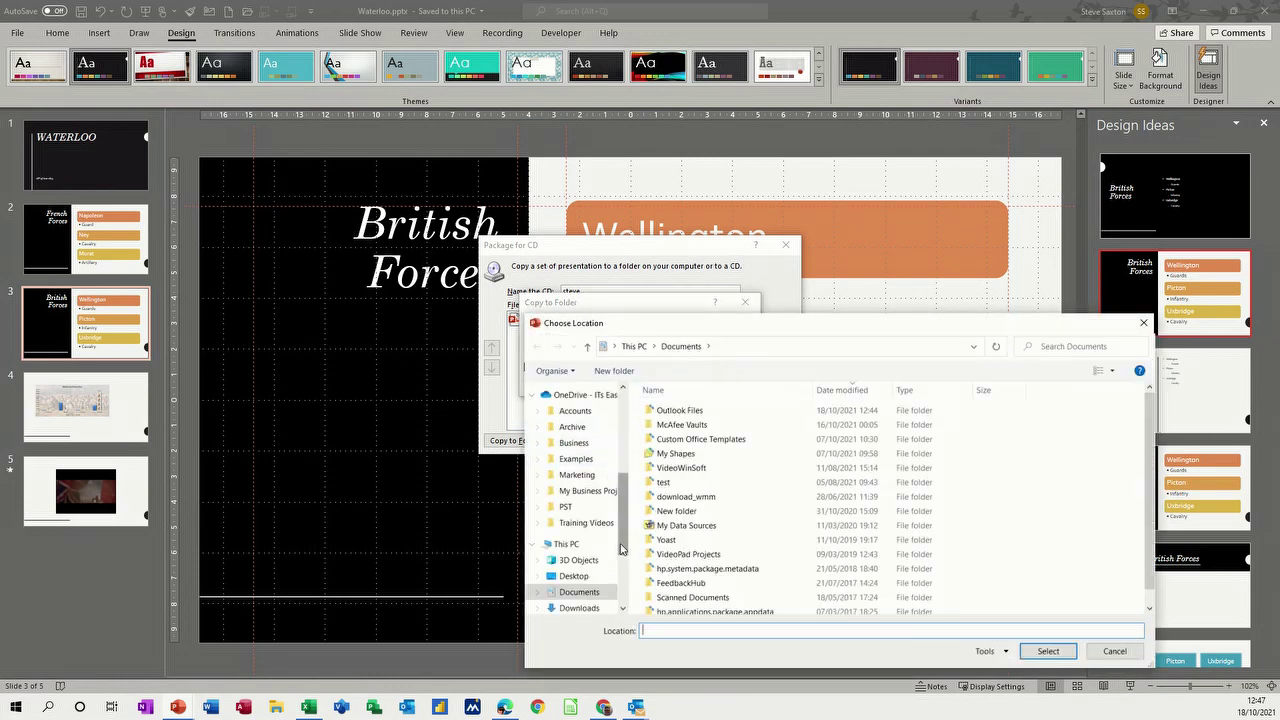
{"action": "left_click", "coordinate": [572, 577]}
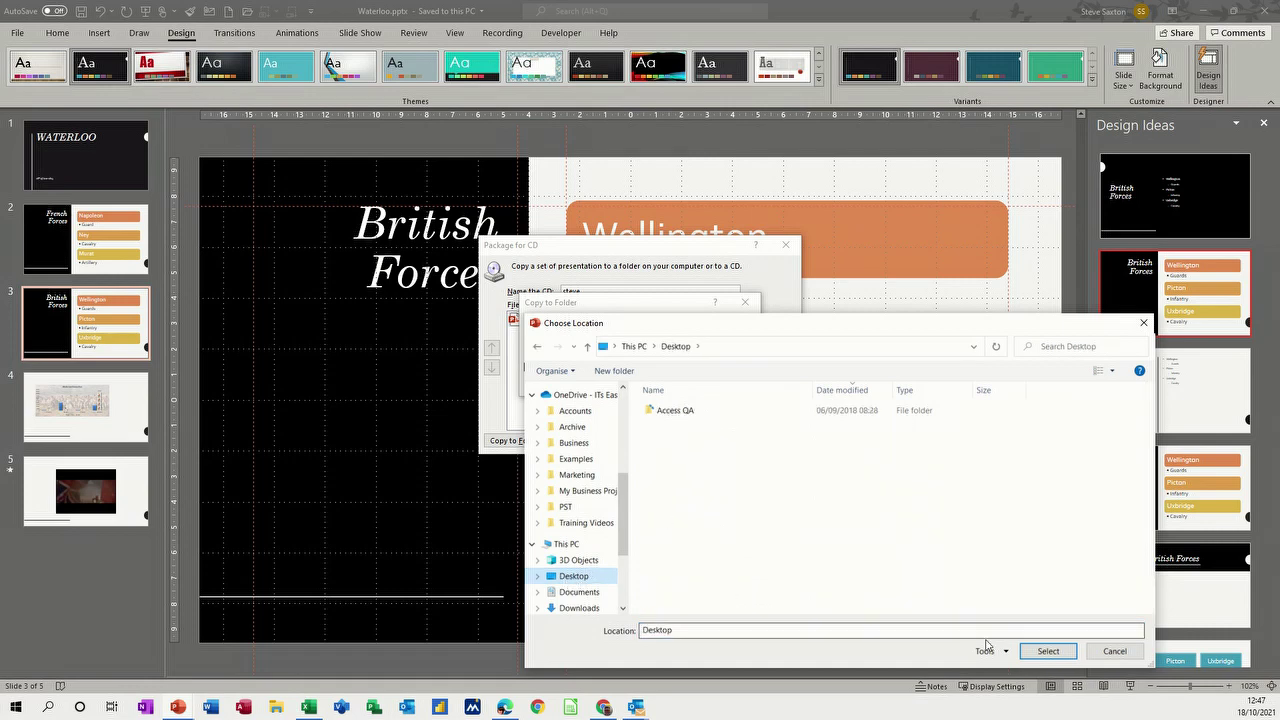
{"action": "left_click", "coordinate": [1048, 651]}
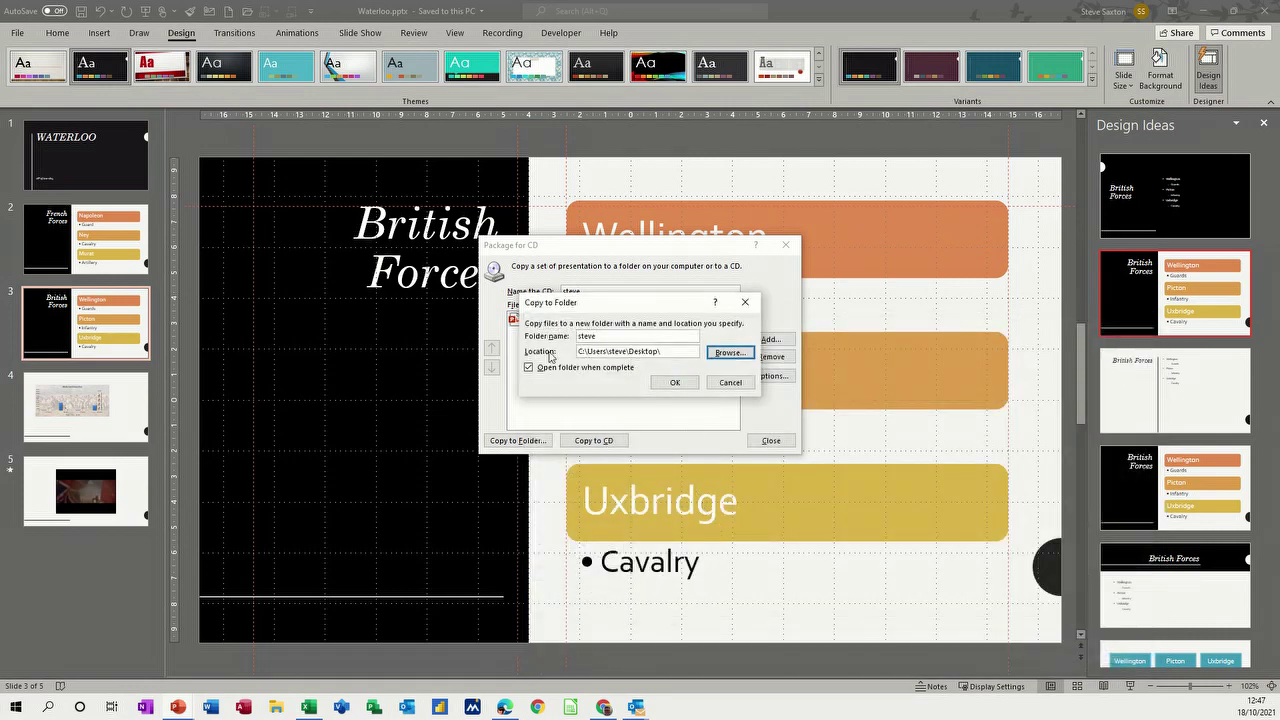
{"action": "left_click", "coordinate": [675, 384]}
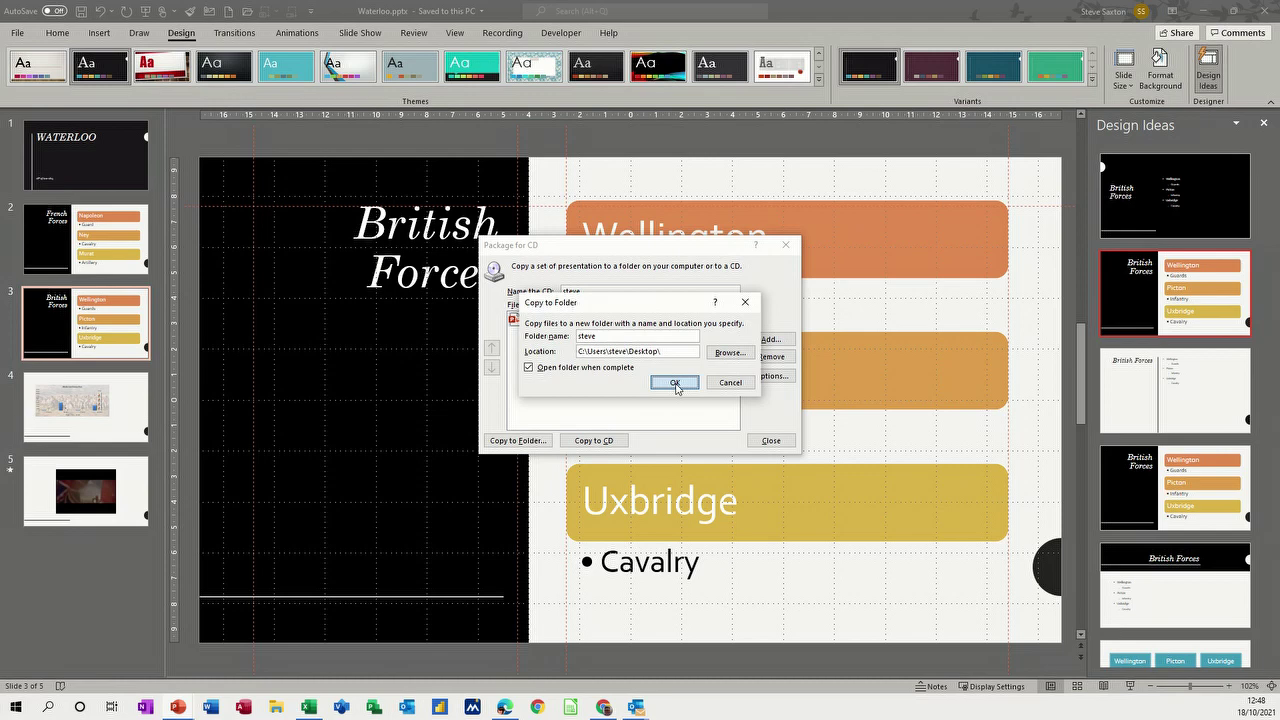
{"action": "left_click", "coordinate": [674, 385]}
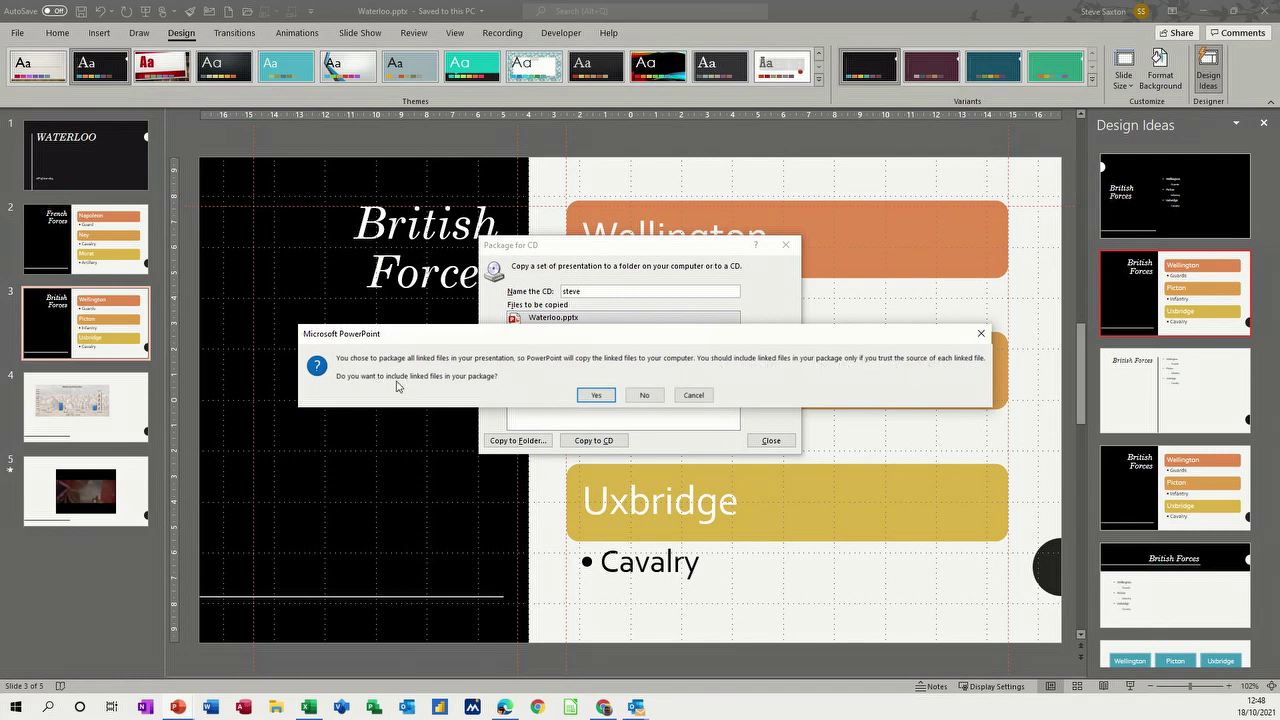
{"action": "left_click", "coordinate": [596, 396]}
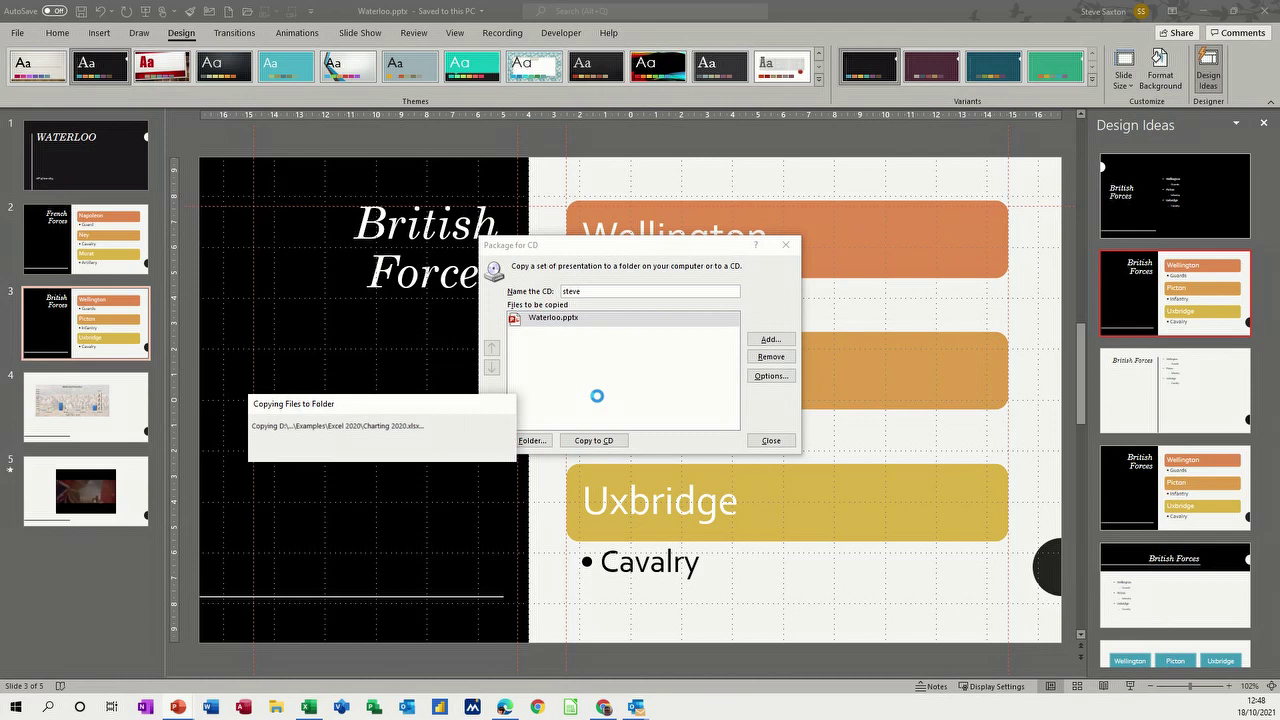